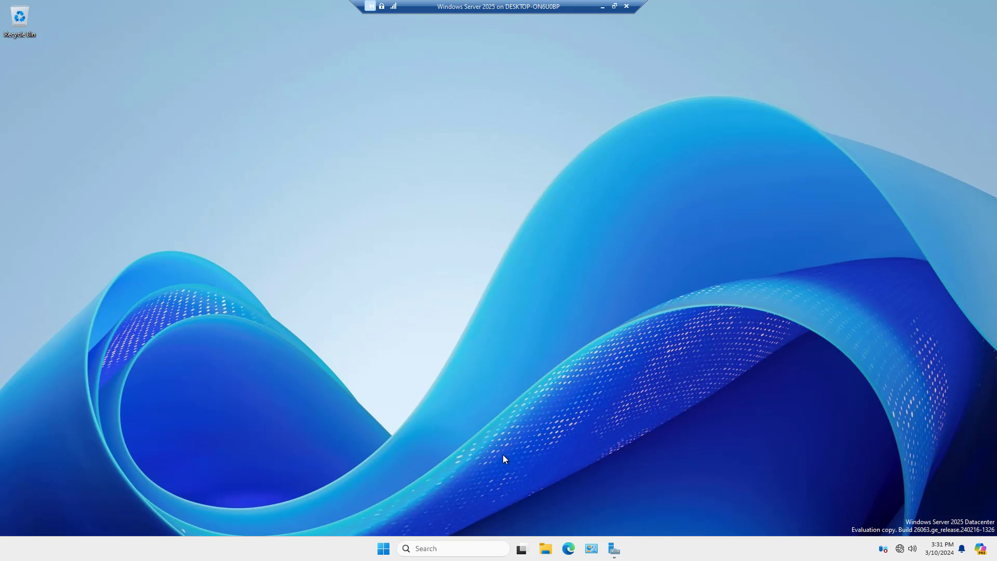
# Open the C: drive from This PC in File Explorer
pyautogui.click(547, 549)
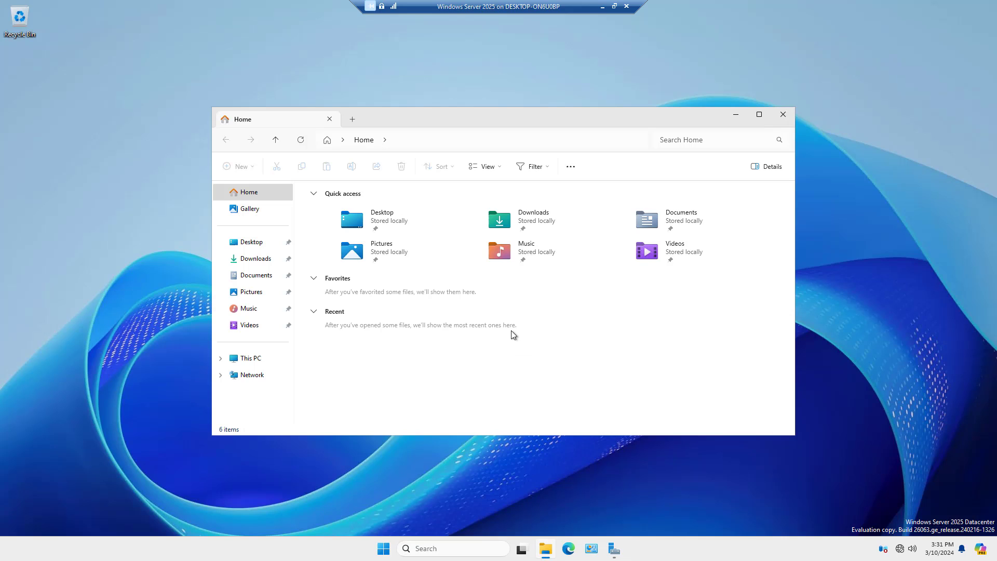
pyautogui.click(249, 358)
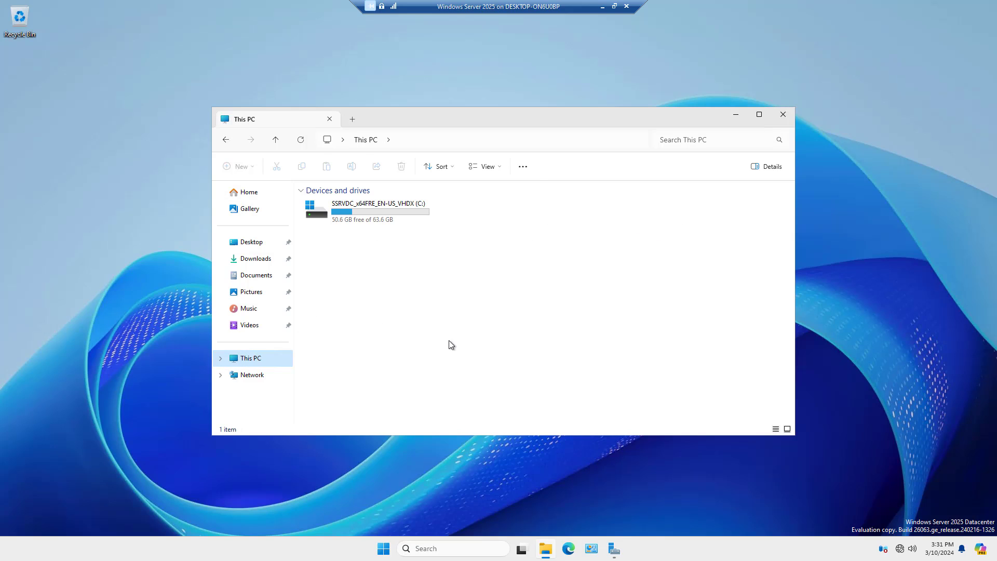
pyautogui.doubleClick(359, 207)
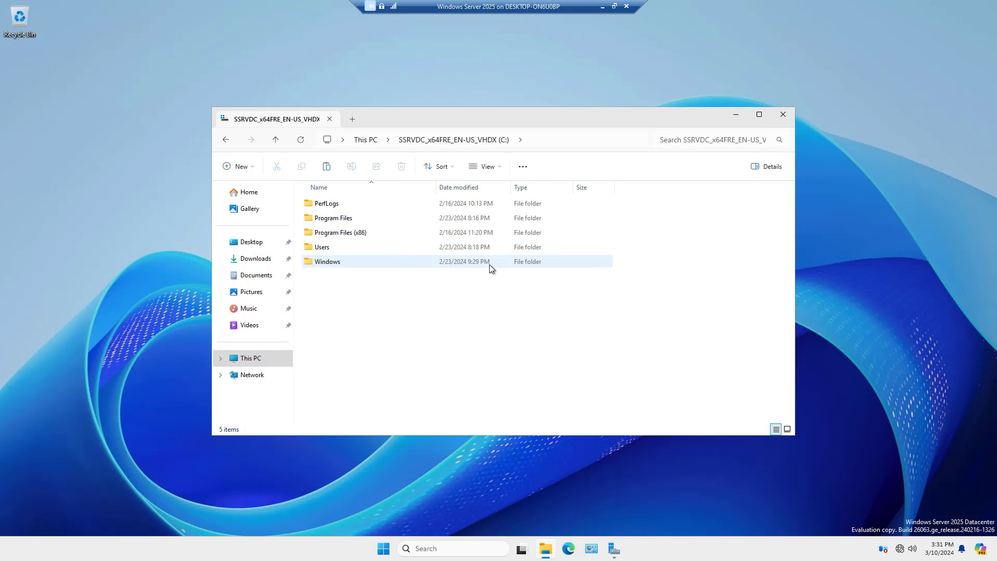
# Create a new folder named SHARE at the root of C:
pyautogui.rightClick(391, 310)
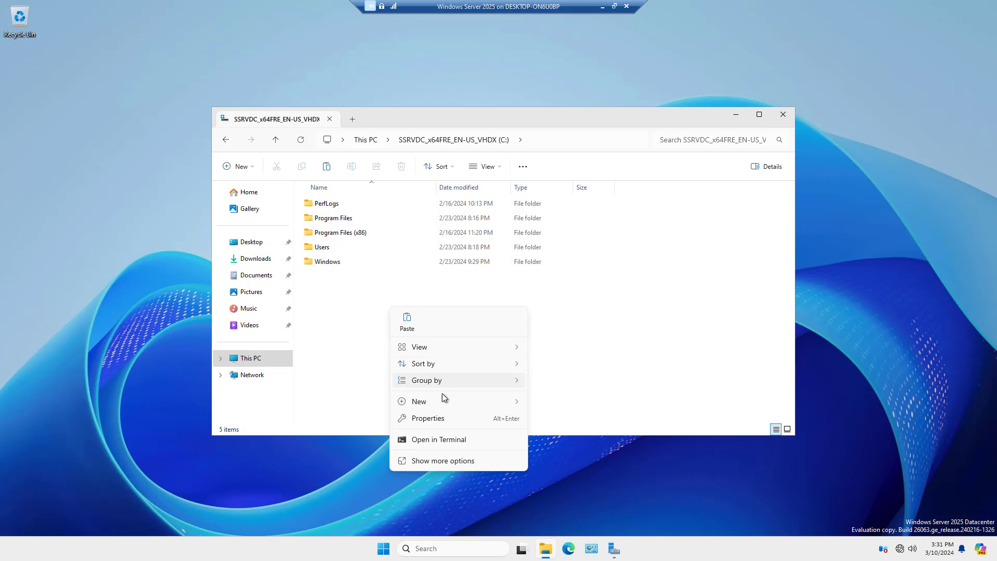
pyautogui.moveTo(509, 401)
pyautogui.click(553, 405)
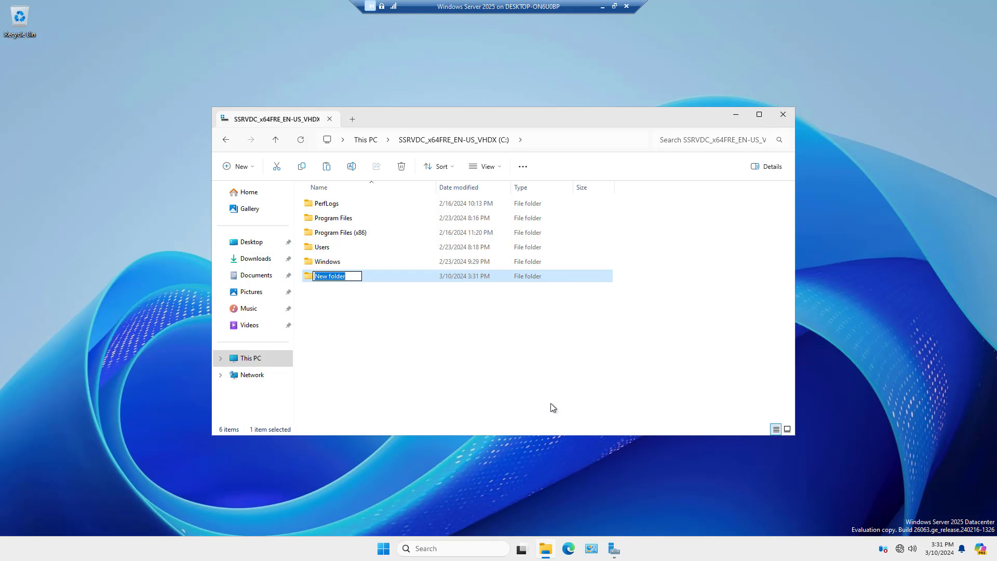
pyautogui.write('SHARE')
pyautogui.press('Return')
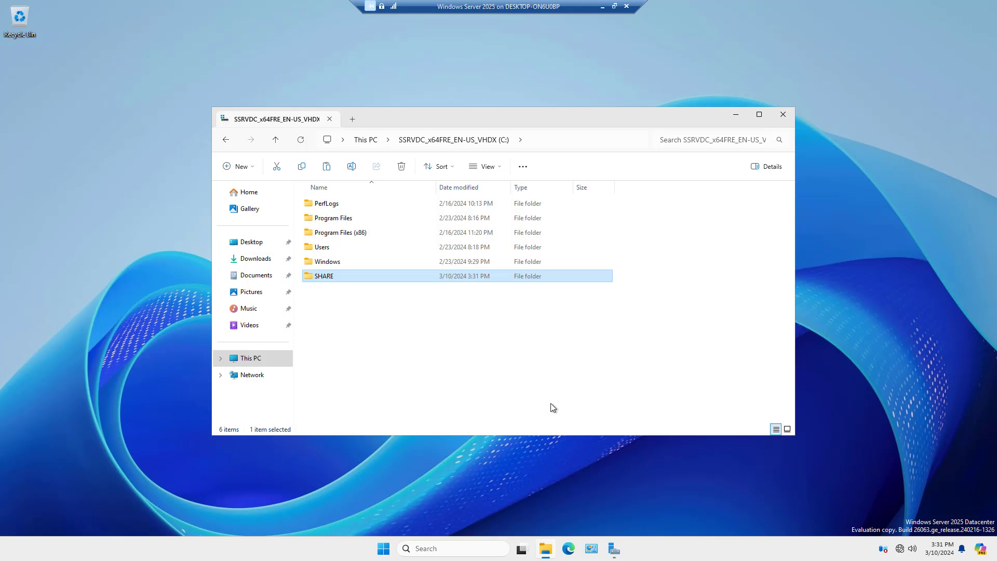
# Open SHARE's properties, review the Sharing and Security tabs, and open the Network access dialog
pyautogui.hotkey('shift', 'F10')
pyautogui.click(434, 438)
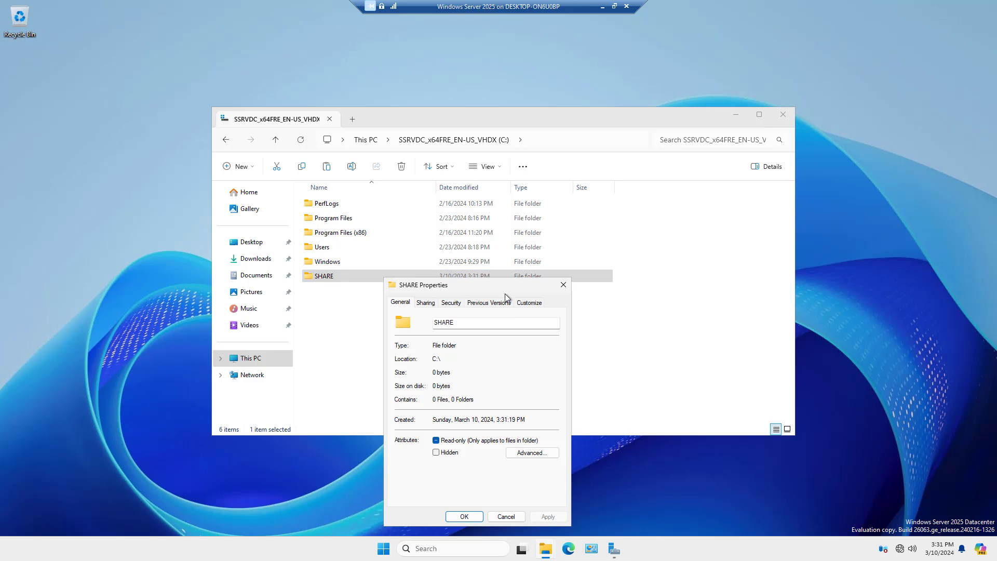
pyautogui.moveTo(505, 292); pyautogui.dragTo(500, 138)
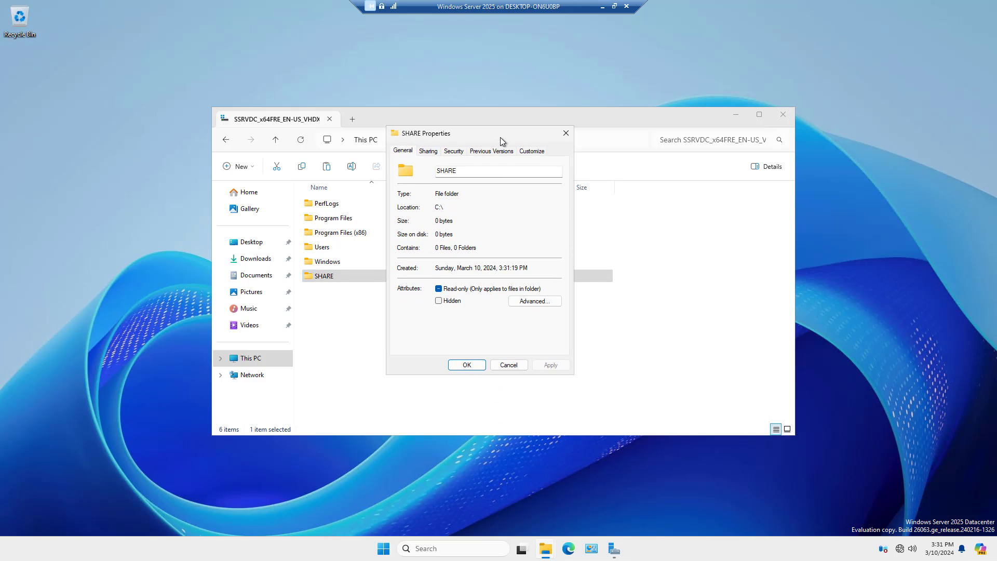
pyautogui.click(427, 152)
pyautogui.click(459, 153)
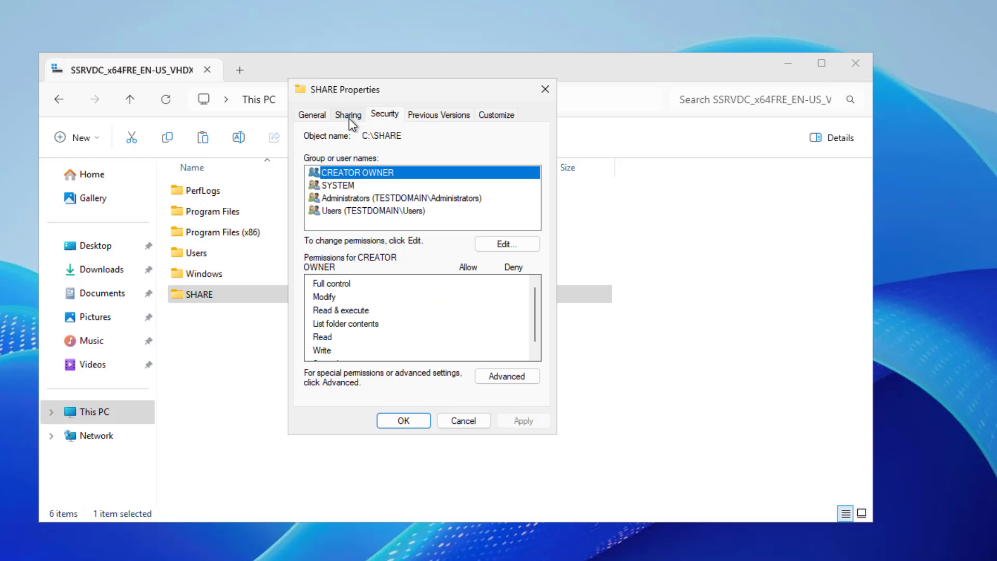
pyautogui.click(428, 151)
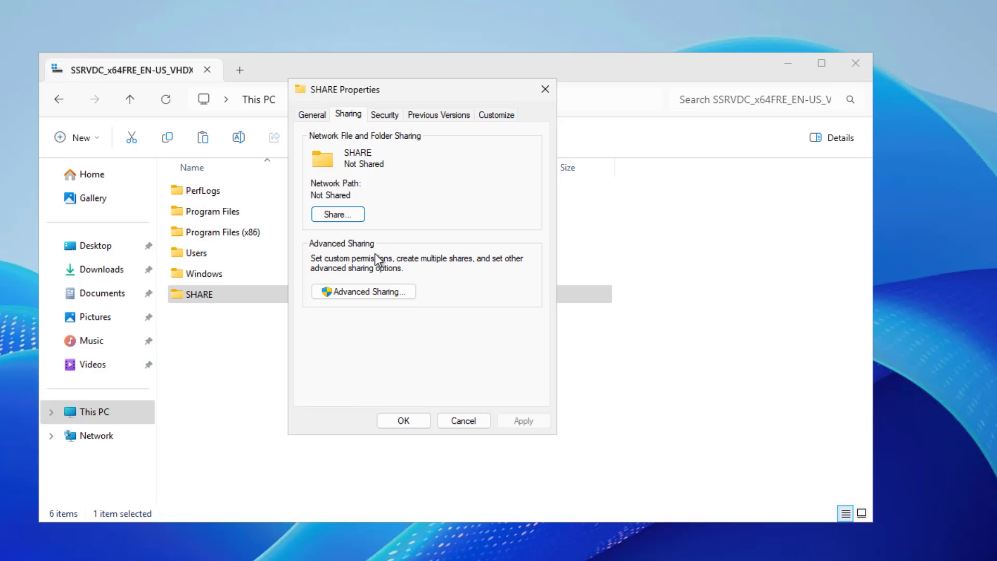
pyautogui.click(351, 213)
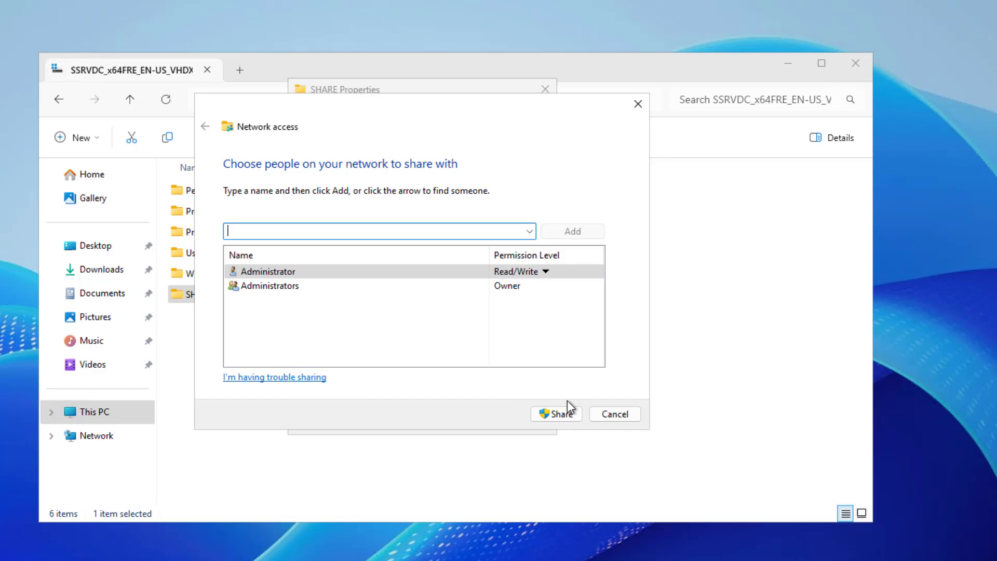
# Cancel Network access and enable Share this folder for SHARE in Advanced Sharing
pyautogui.click(608, 419)
pyautogui.click(390, 292)
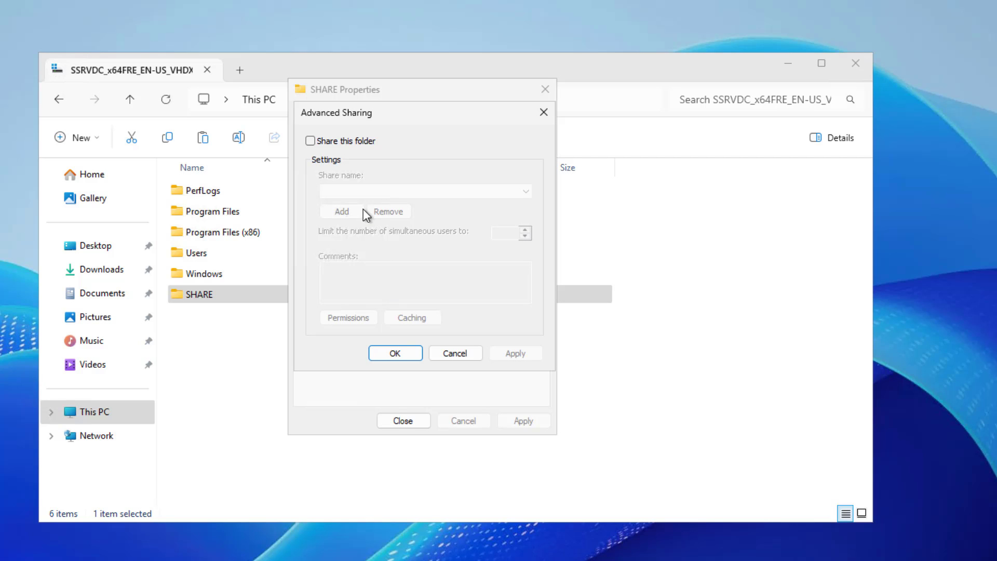
pyautogui.click(351, 142)
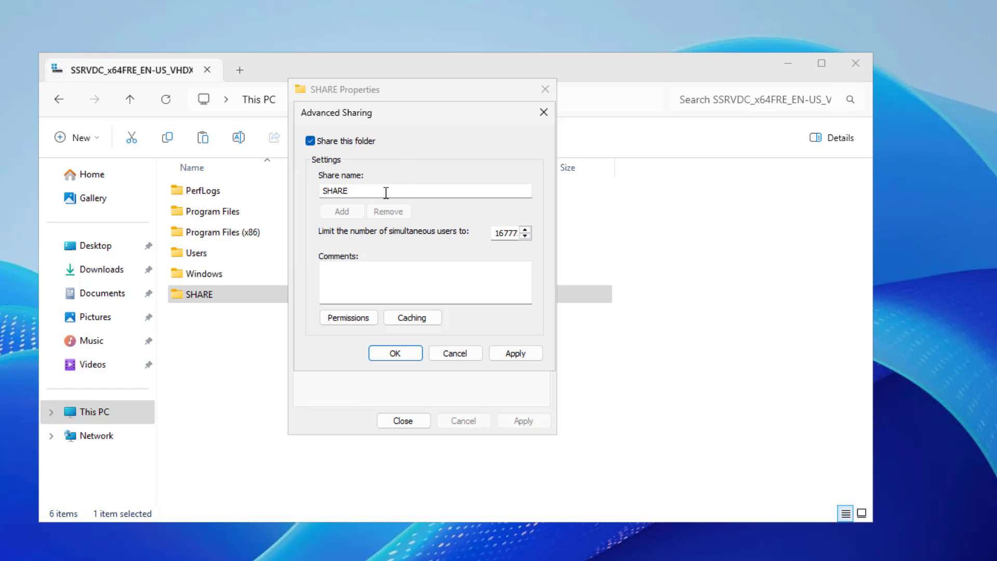
pyautogui.click(526, 231)
pyautogui.moveTo(498, 234); pyautogui.dragTo(440, 244)
# Add Domain Users to SHARE's share permissions
pyautogui.click(365, 320)
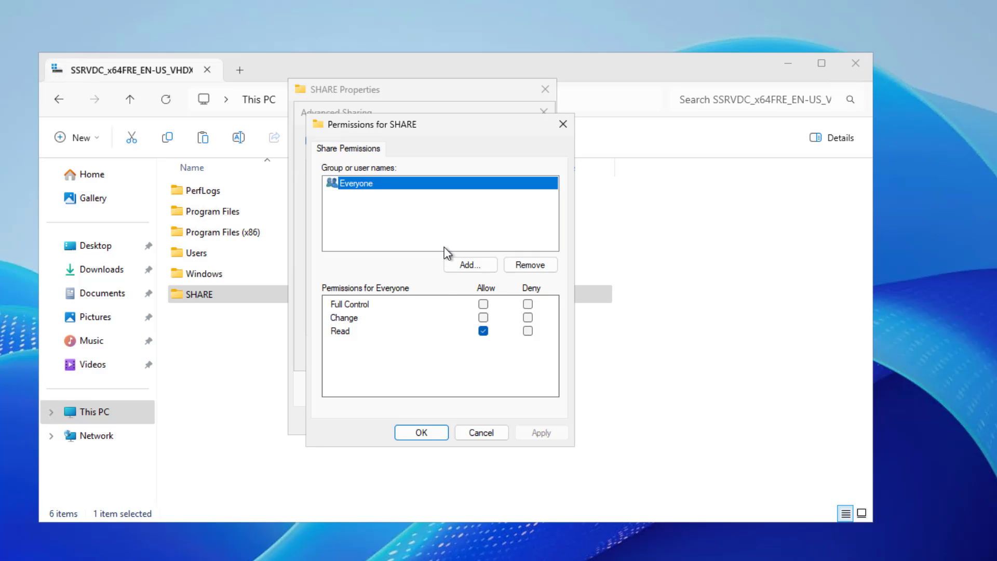
pyautogui.click(460, 263)
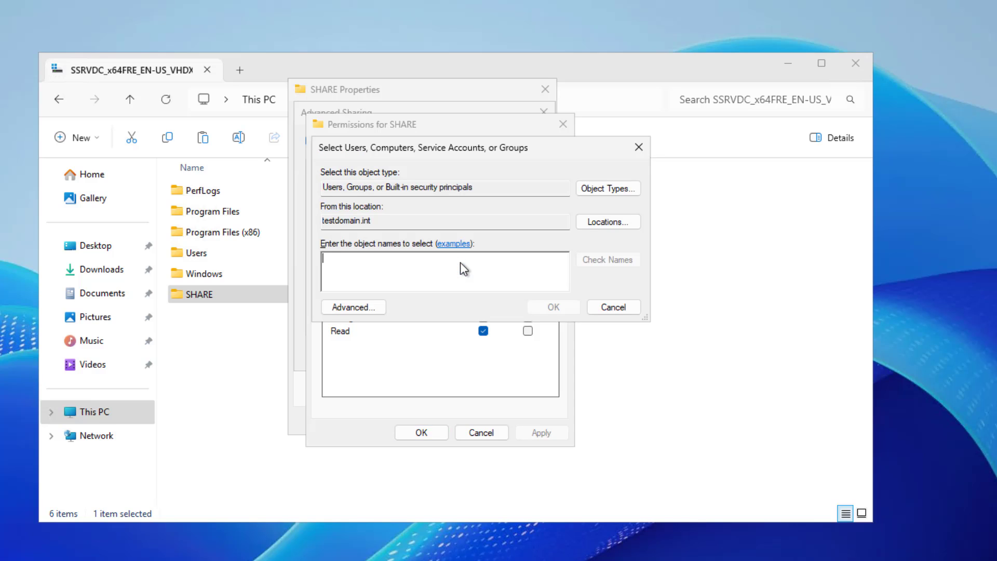
pyautogui.write('domain users')
pyautogui.click(606, 260)
pyautogui.click(561, 309)
# Remove Everyone, allow Full Control for Domain Users, and apply the share permissions
pyautogui.click(409, 185)
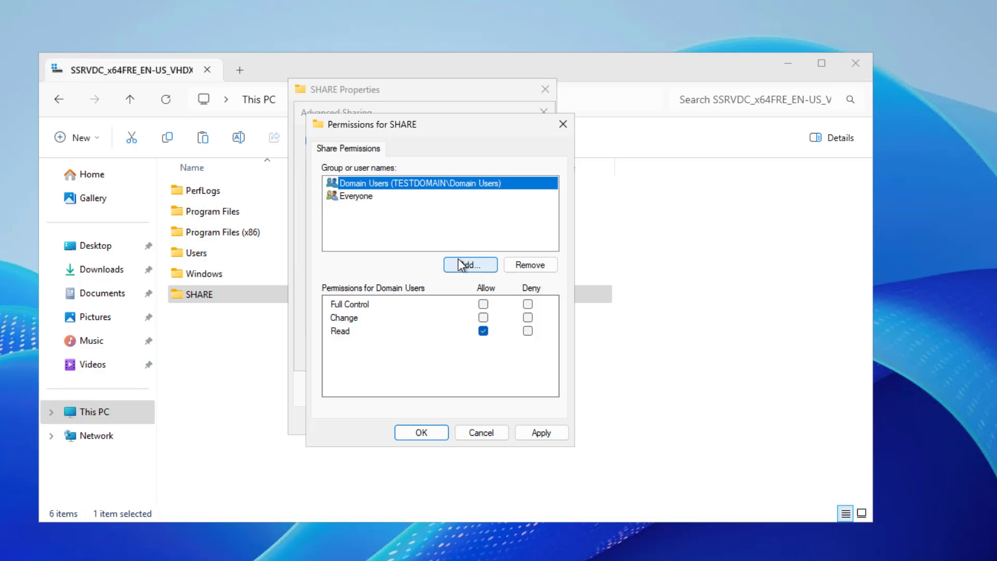
pyautogui.click(361, 198)
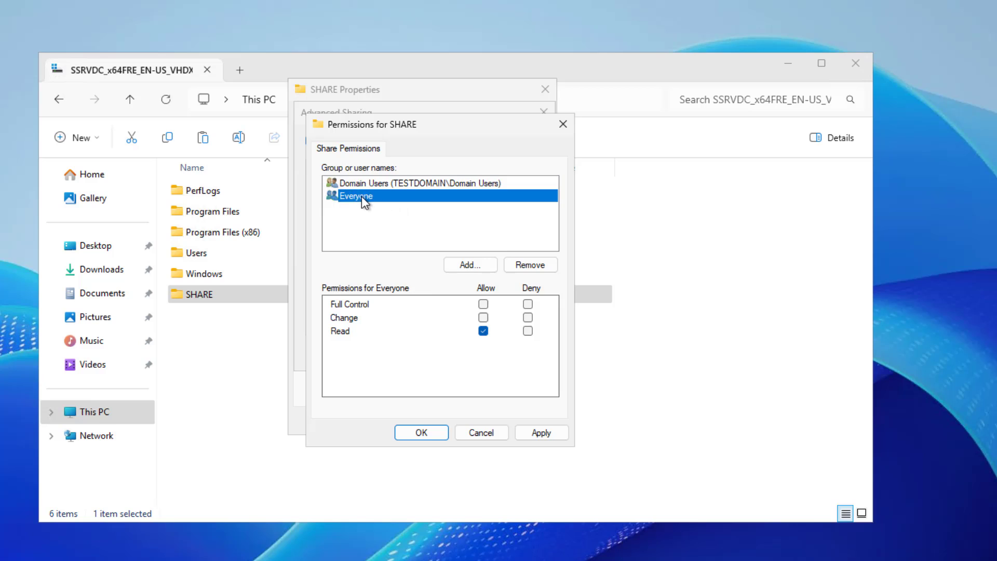
pyautogui.click(520, 264)
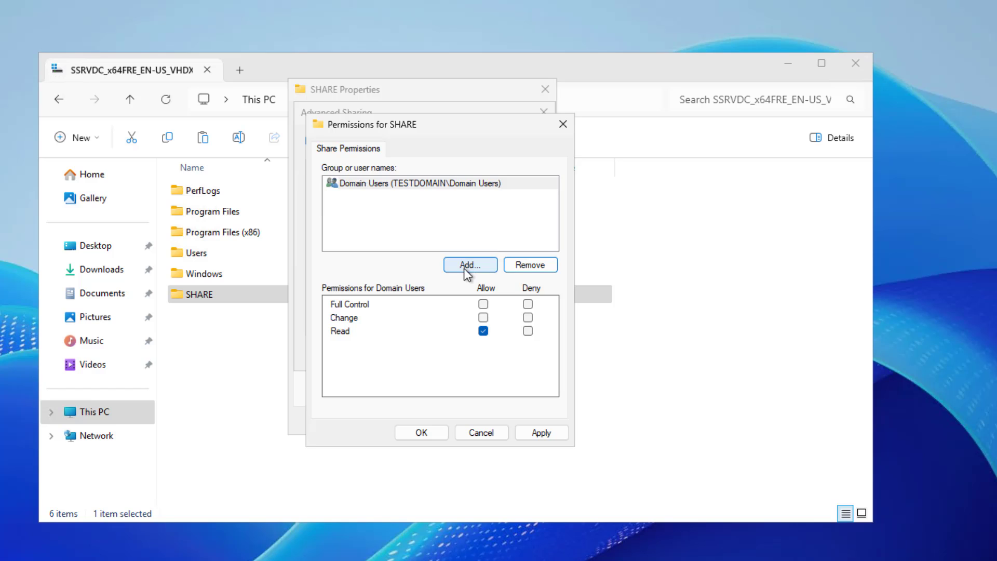
pyautogui.click(484, 305)
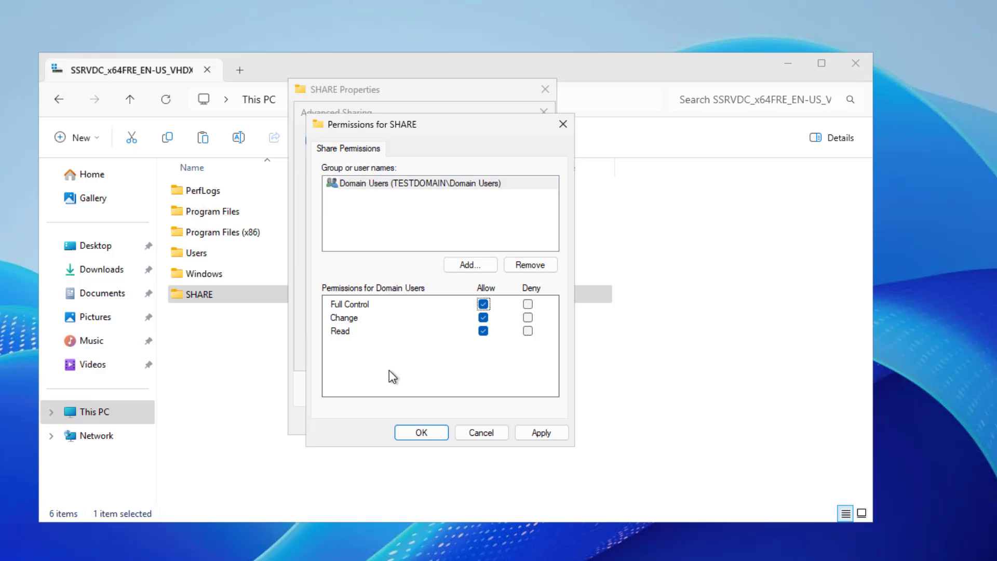
pyautogui.click(408, 432)
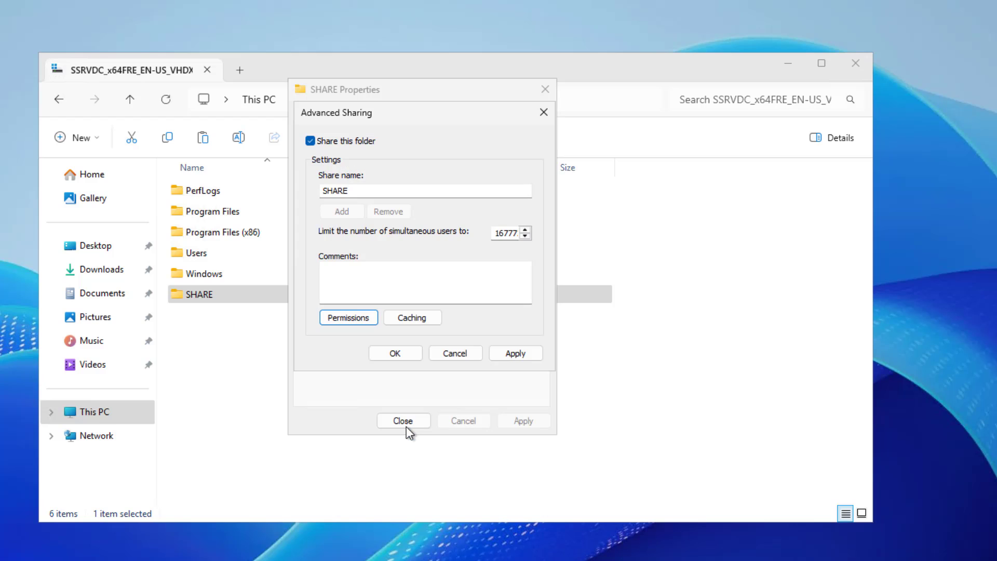
# Confirm Advanced Sharing and add Domain Users to SHARE's Security permissions
pyautogui.click(403, 354)
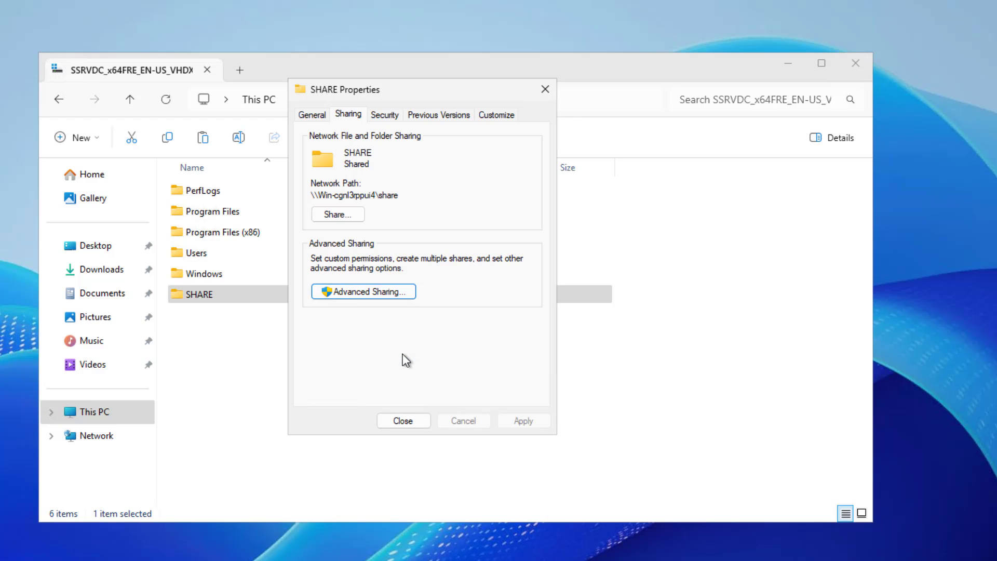
pyautogui.click(378, 116)
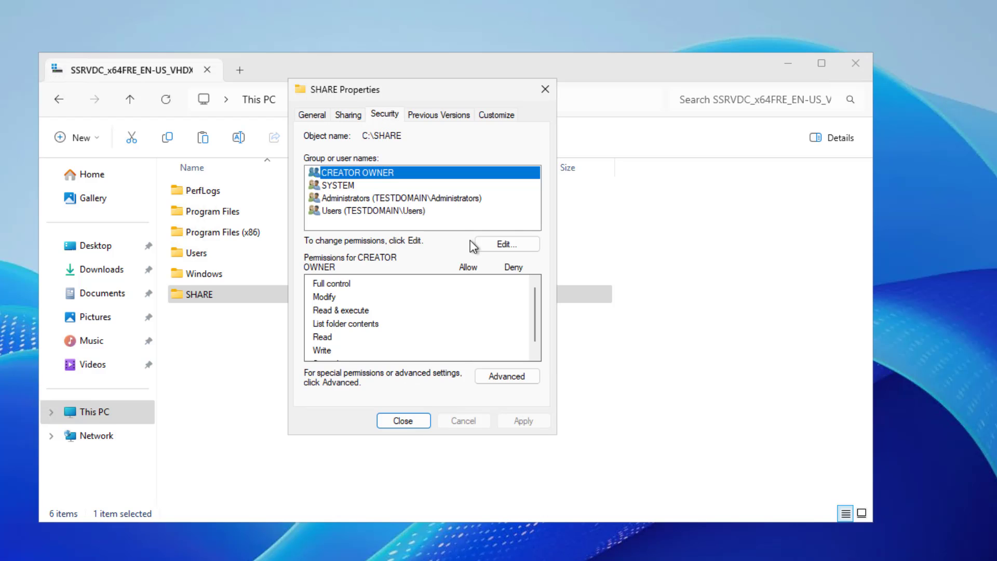
pyautogui.click(485, 242)
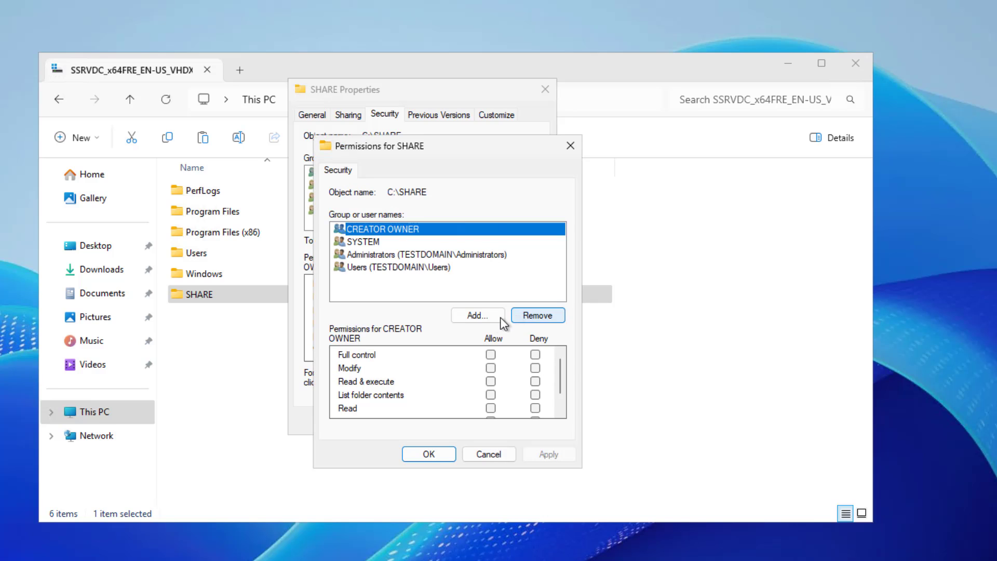
pyautogui.click(476, 317)
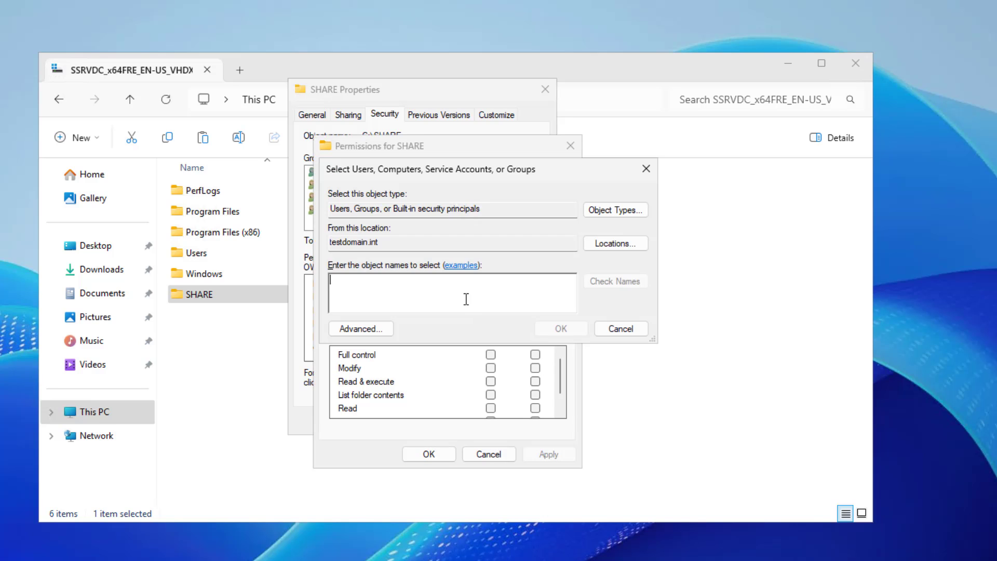
pyautogui.write('domain users')
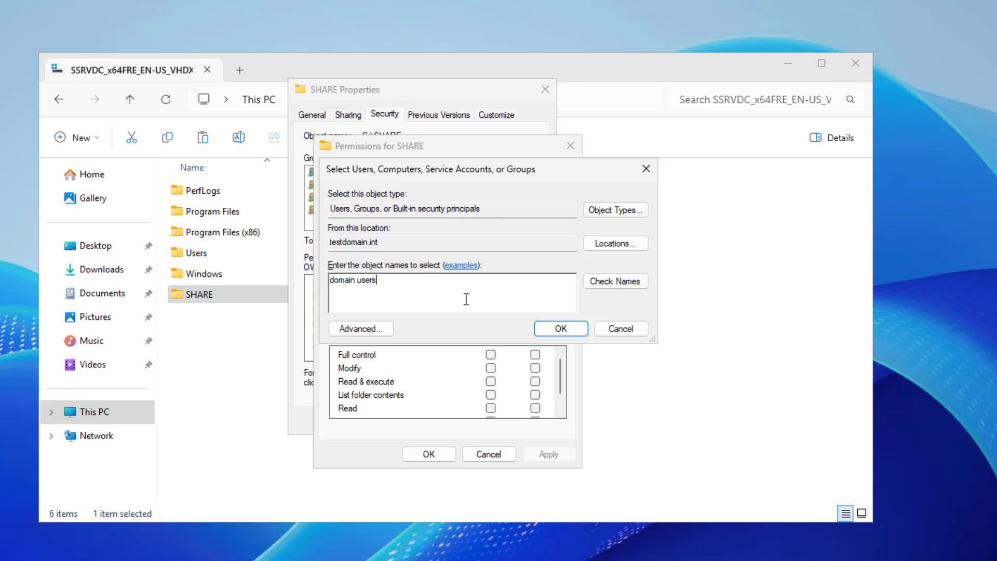
pyautogui.click(626, 280)
pyautogui.click(561, 328)
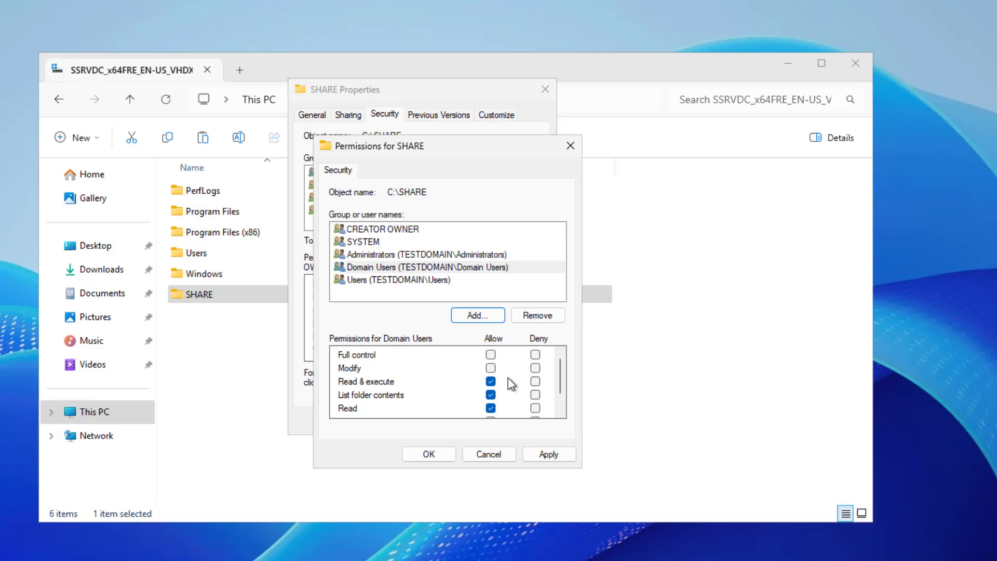
# Allow Write for Domain Users and save the security permissions
pyautogui.scroll(-1, 502, 388)
pyautogui.scroll(1, 501, 392)
pyautogui.scroll(-1, 502, 400)
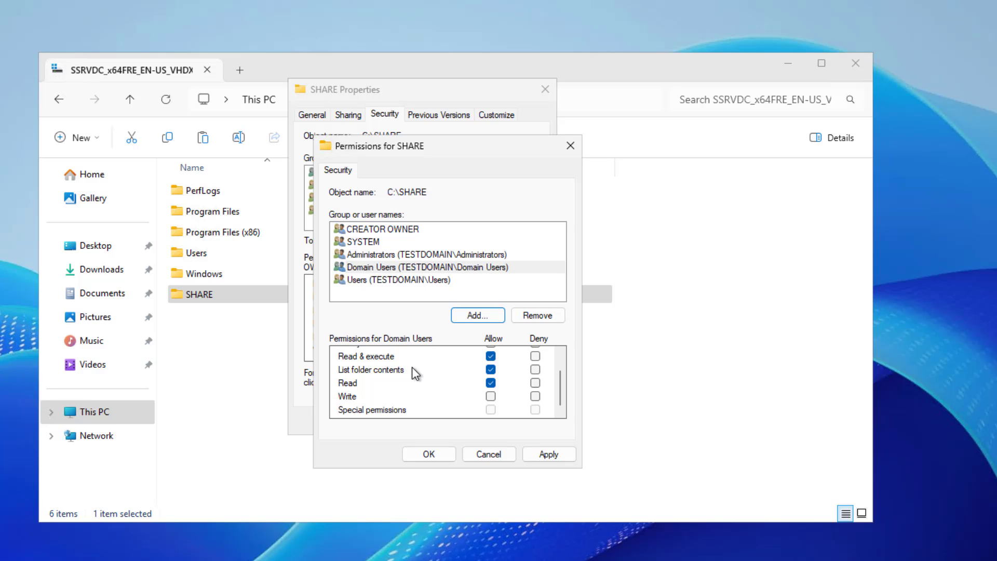
pyautogui.click(490, 396)
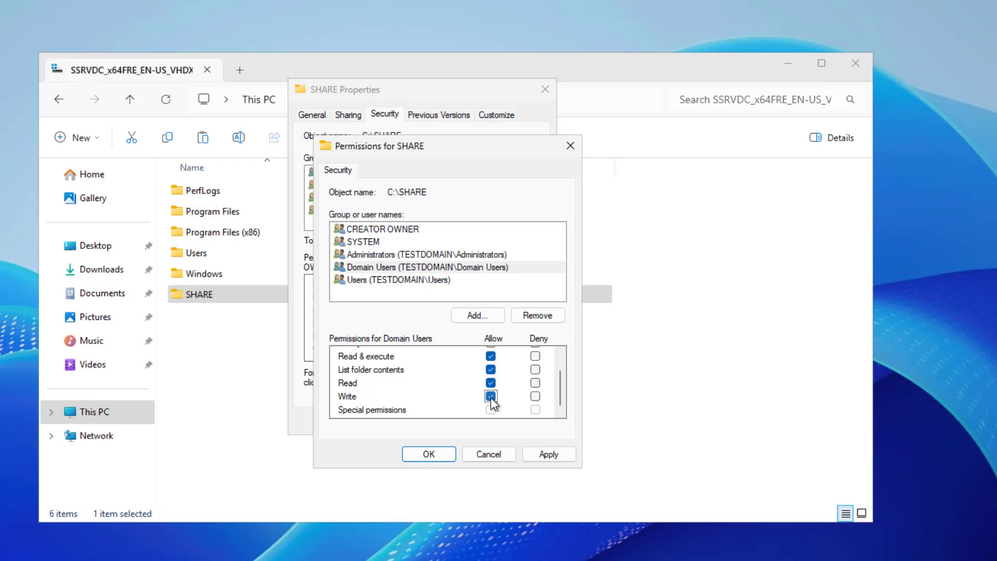
pyautogui.scroll(1, 491, 401)
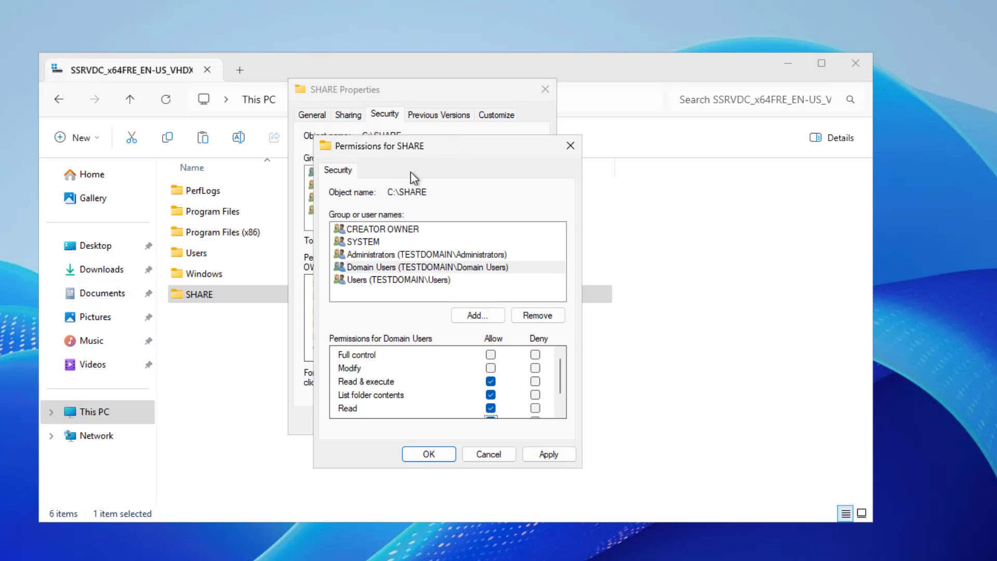
pyautogui.click(491, 407)
pyautogui.click(427, 455)
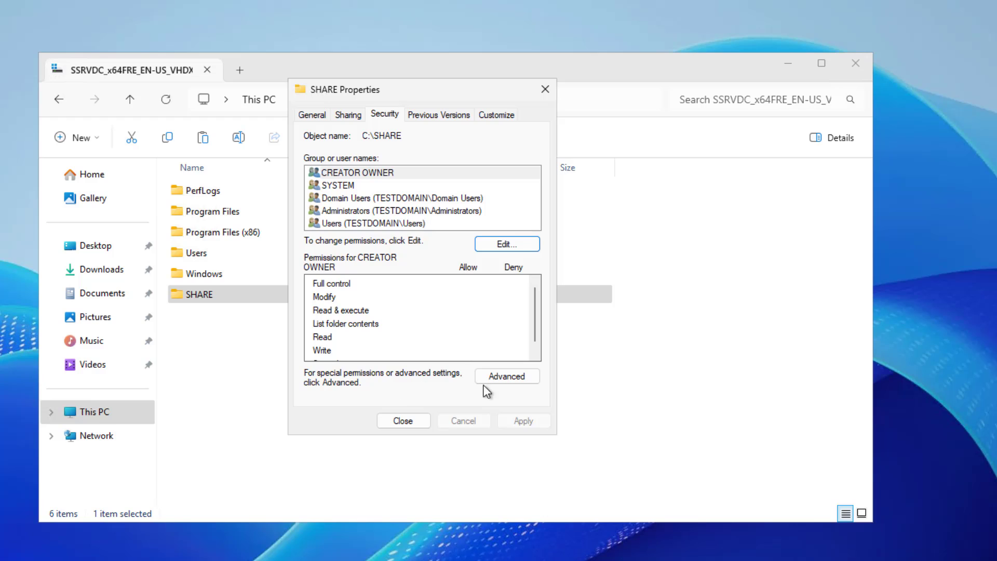
# In SHARE's advanced security Effective Access, select Administrator as the user
pyautogui.click(510, 376)
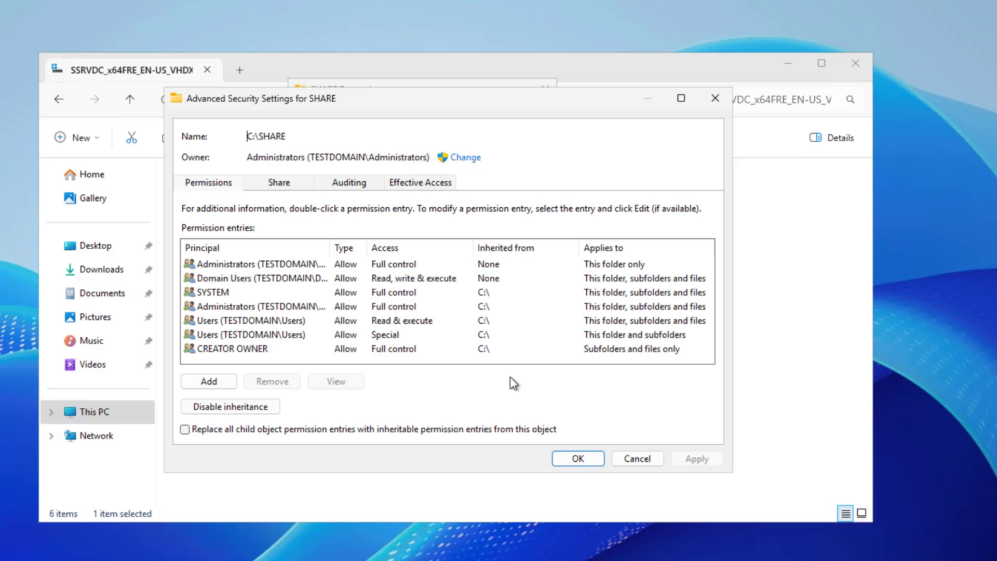
pyautogui.click(411, 181)
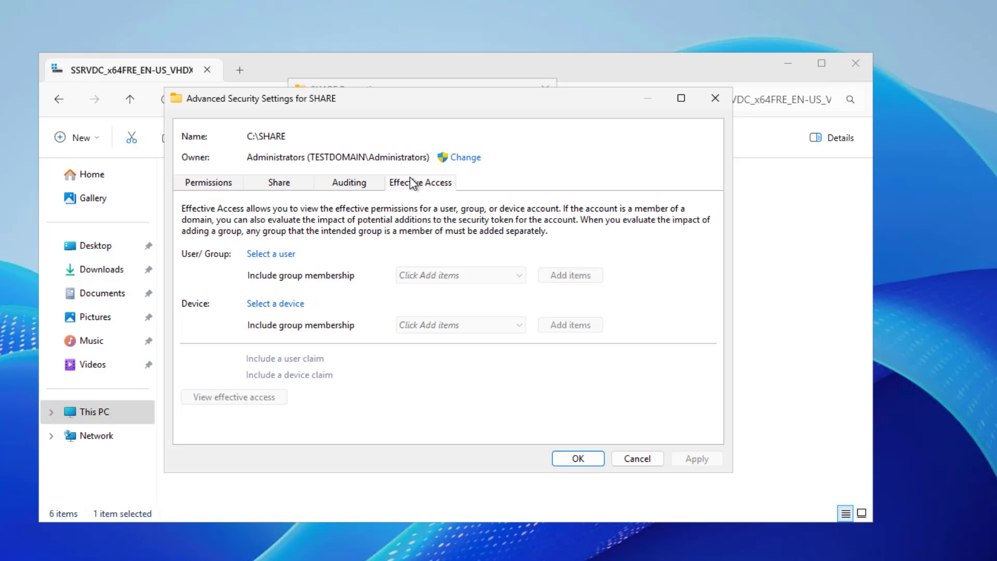
pyautogui.click(276, 254)
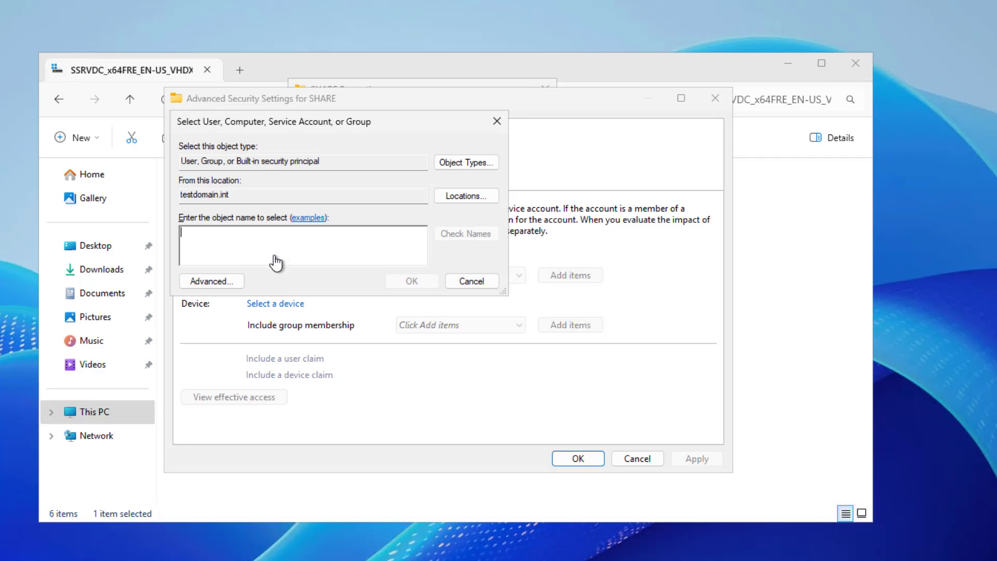
pyautogui.write('administraty')
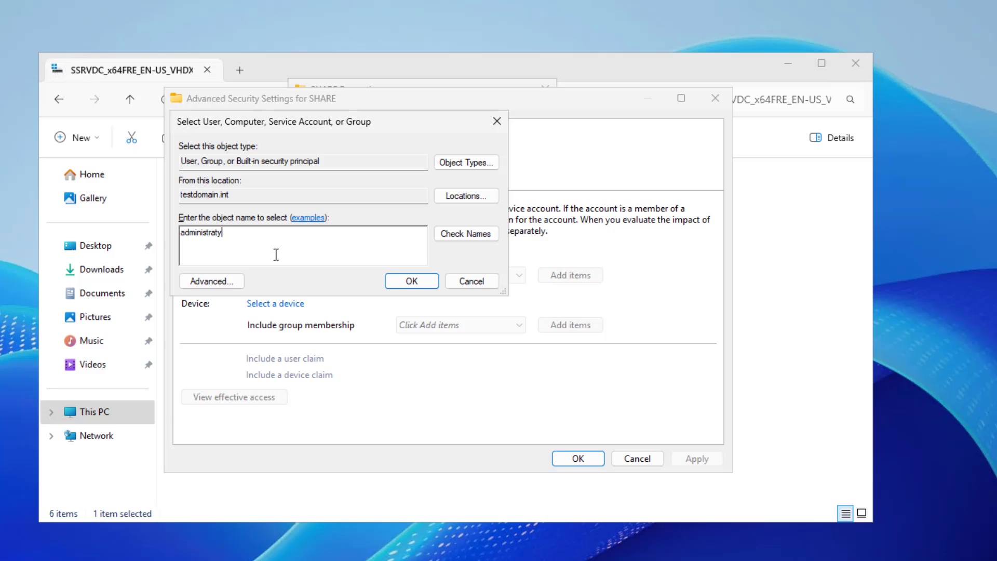
pyautogui.press('BackSpace')
pyautogui.write('or')
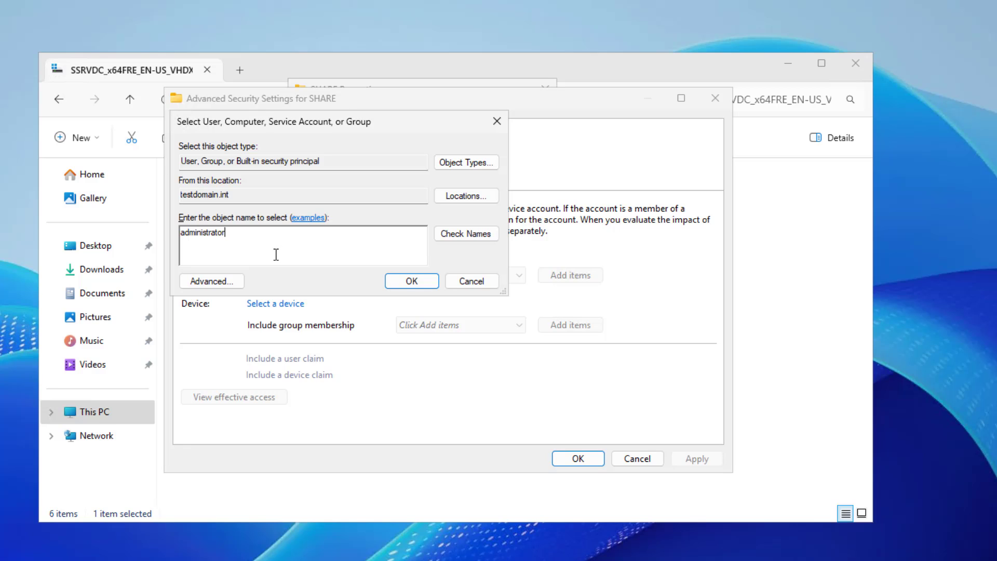
pyautogui.click(461, 233)
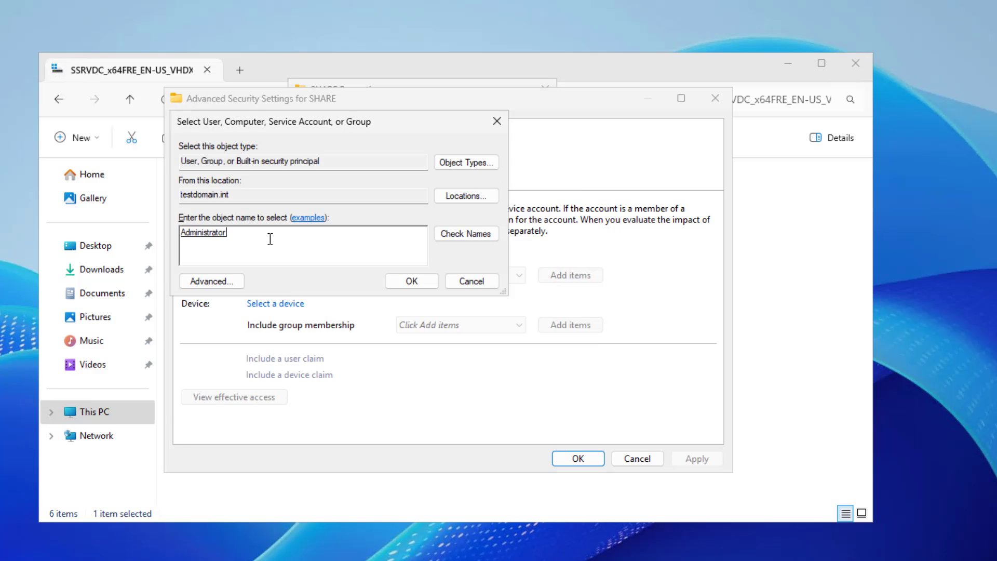
pyautogui.click(408, 281)
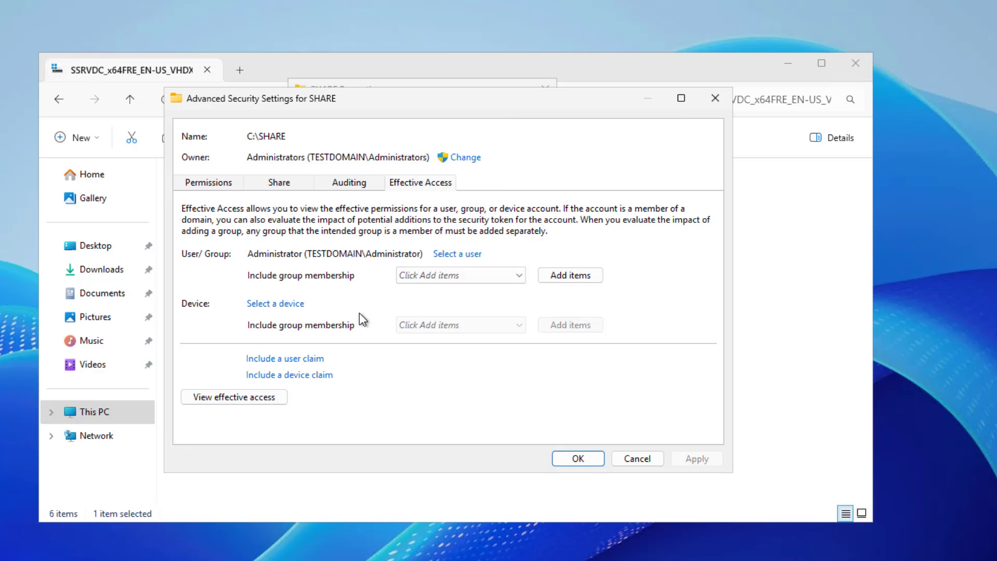
# Set this server as the device, view Administrator's effective access, then close the dialogs
pyautogui.click(294, 310)
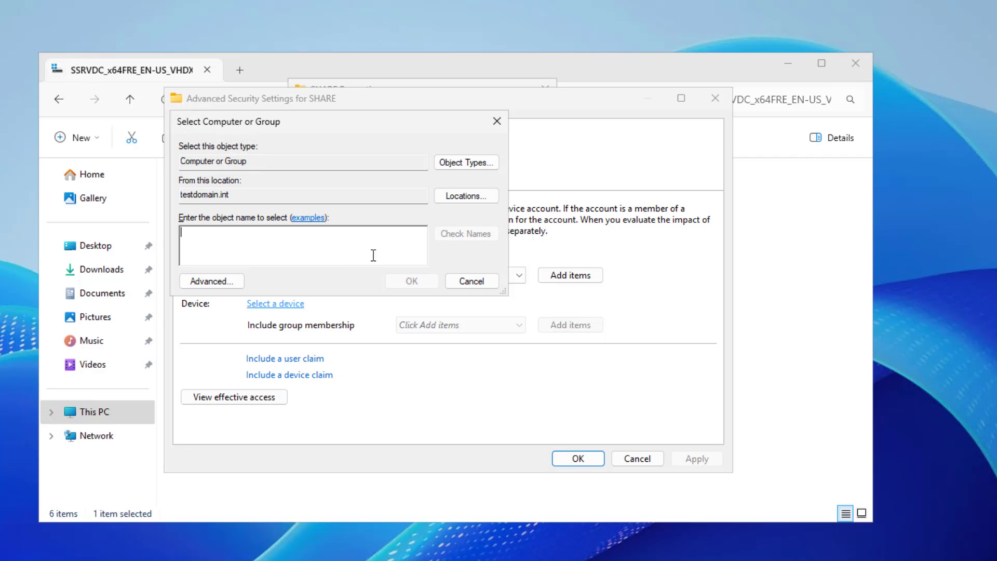
pyautogui.write('WIN-CGNL3RPPUI4')
pyautogui.click(410, 282)
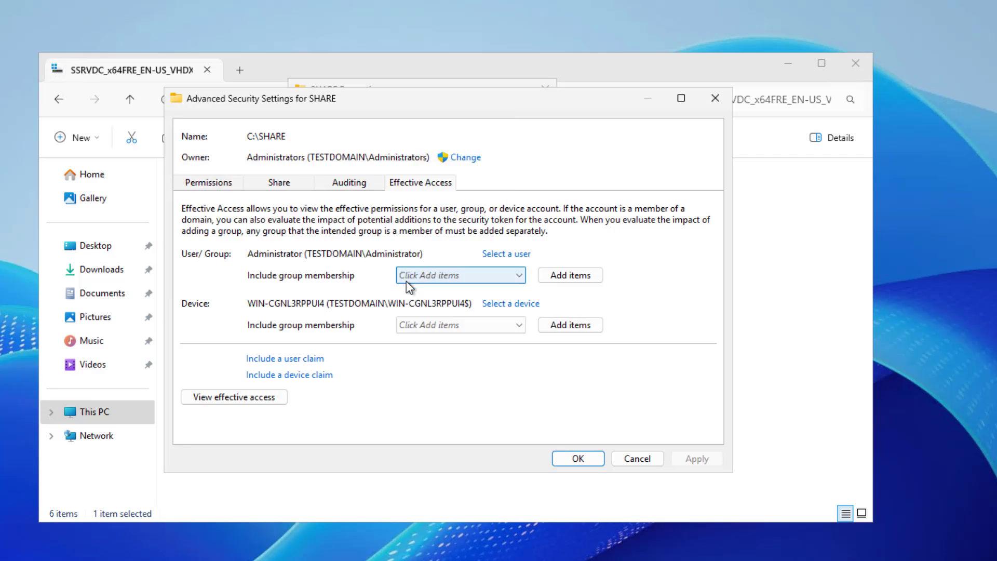
pyautogui.click(256, 401)
pyautogui.scroll(-3, 391, 403)
pyautogui.scroll(-2, 391, 403)
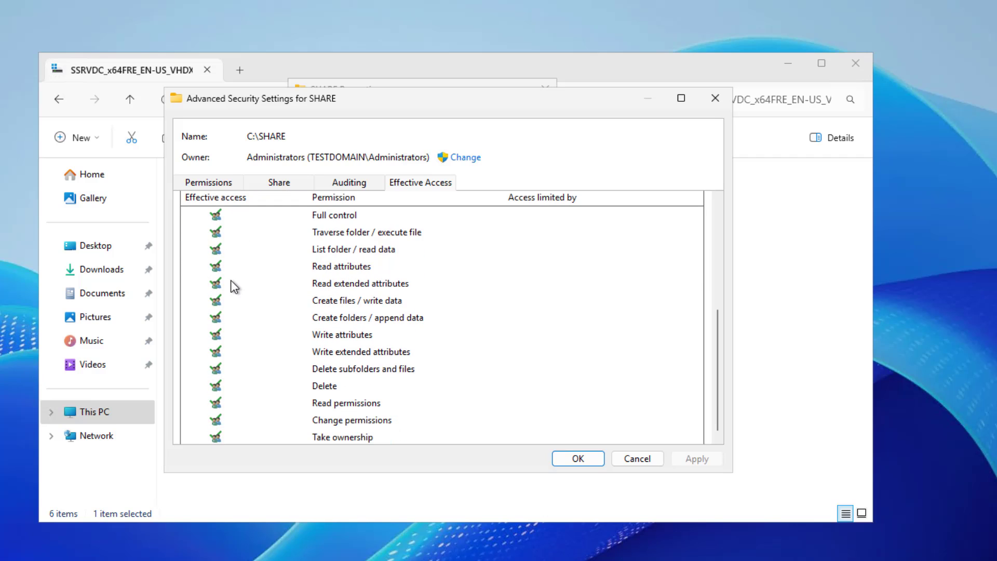
pyautogui.scroll(-1, 244, 317)
pyautogui.scroll(3, 244, 318)
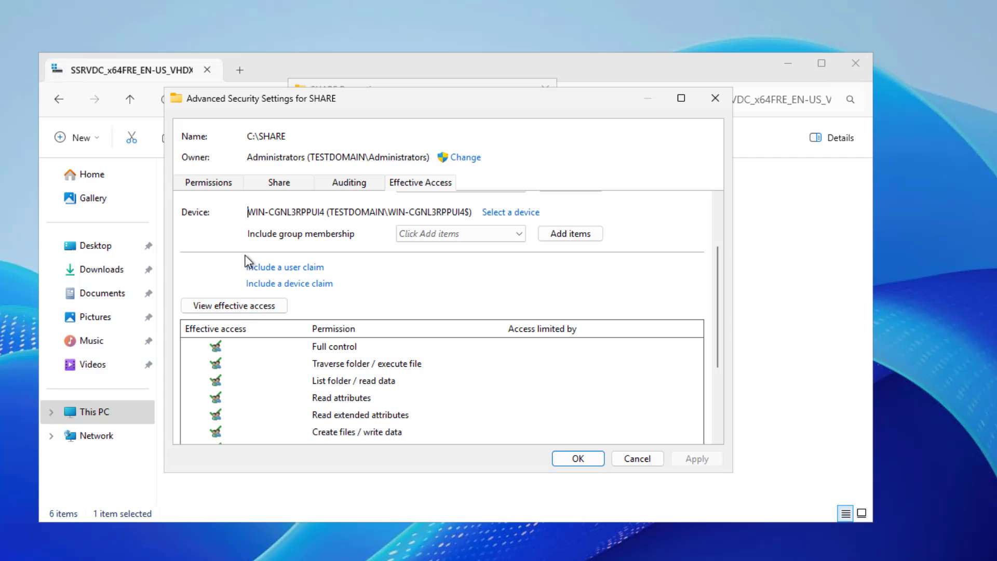
pyautogui.click(569, 460)
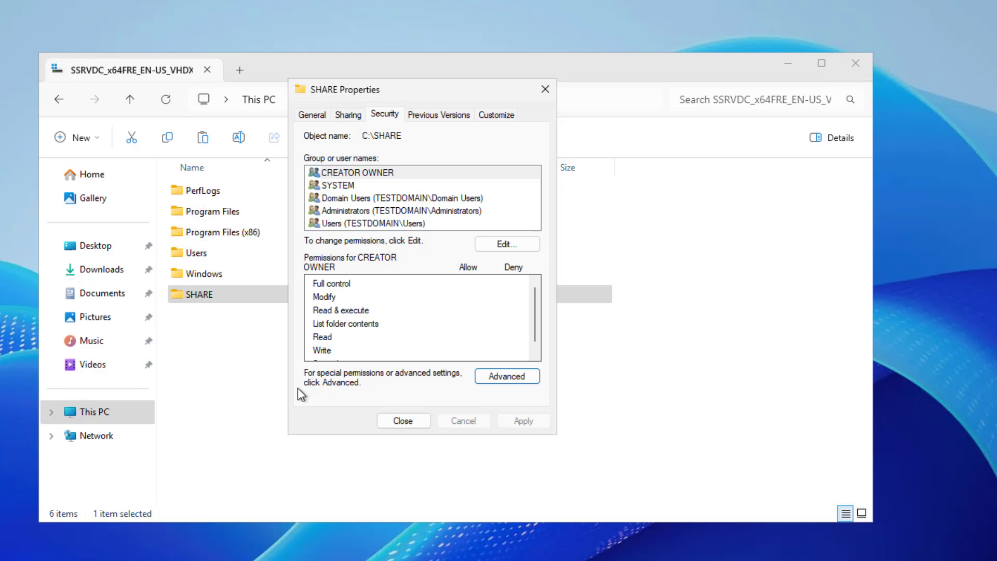
pyautogui.click(401, 422)
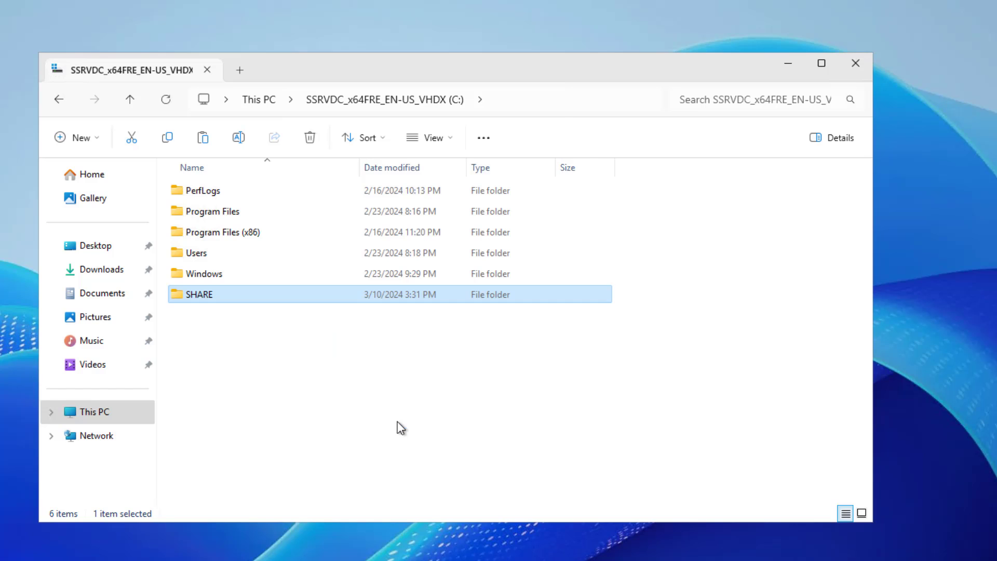
# Enable network discovery and file sharing for all public networks, then open SHARE on localhost
pyautogui.click(111, 441)
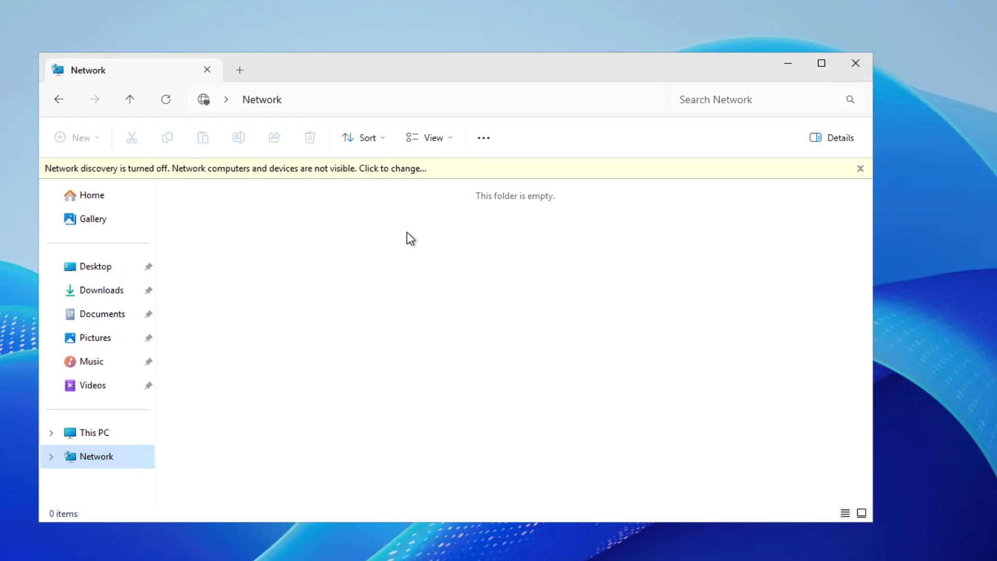
pyautogui.click(417, 174)
pyautogui.click(442, 179)
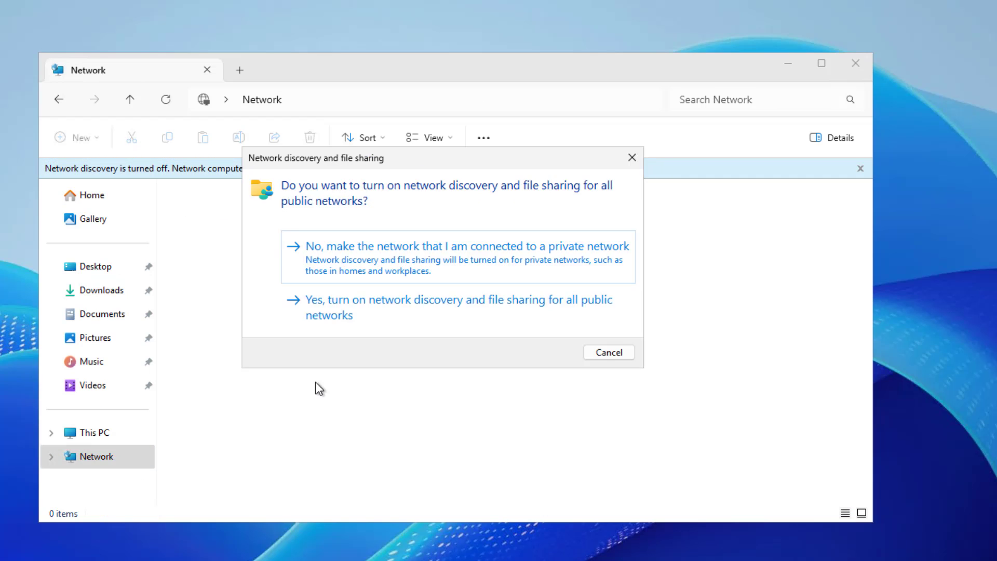
pyautogui.click(455, 319)
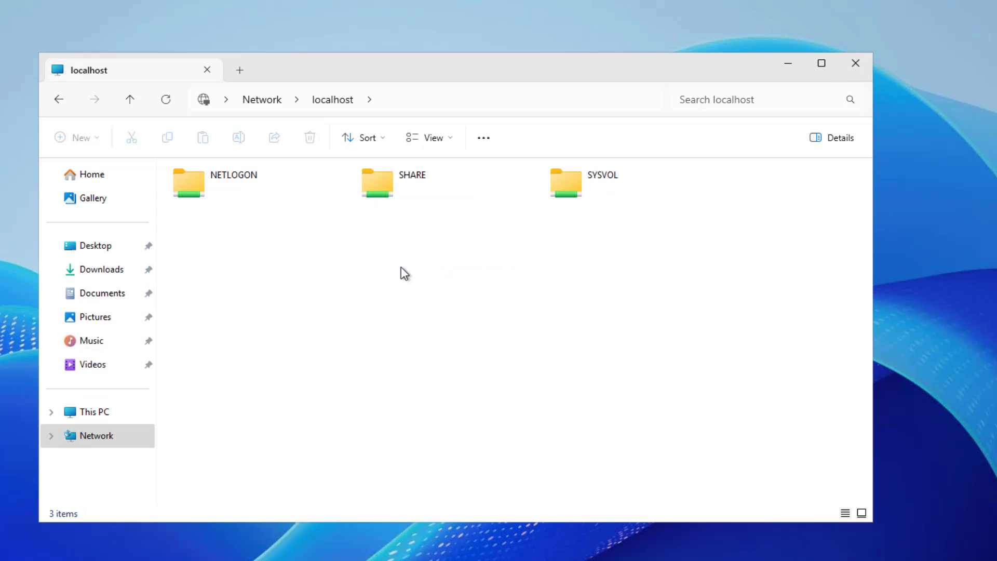
pyautogui.doubleClick(379, 186)
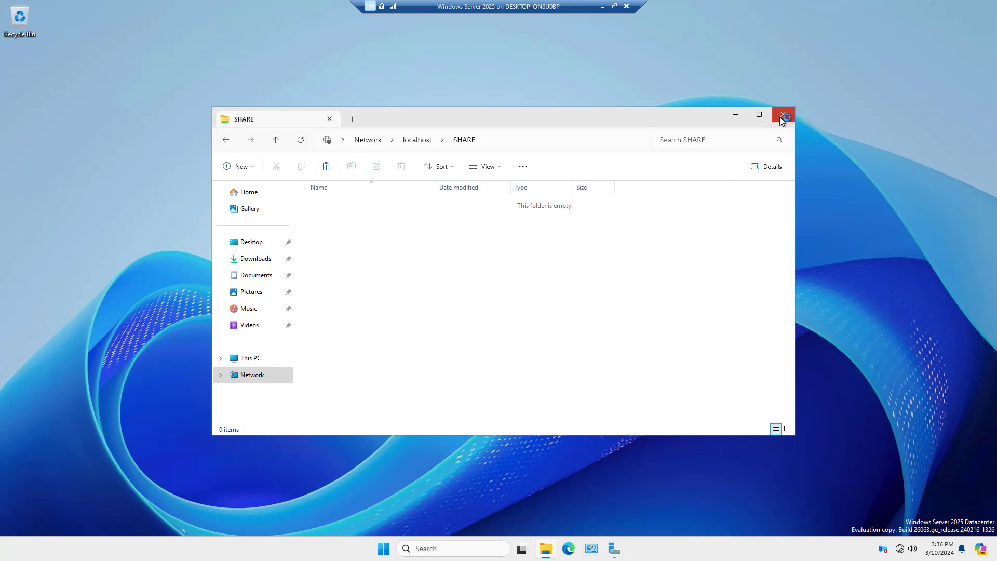
# Close Explorer, maximize Server Manager, and open File and Storage Services > Shares
pyautogui.click(852, 67)
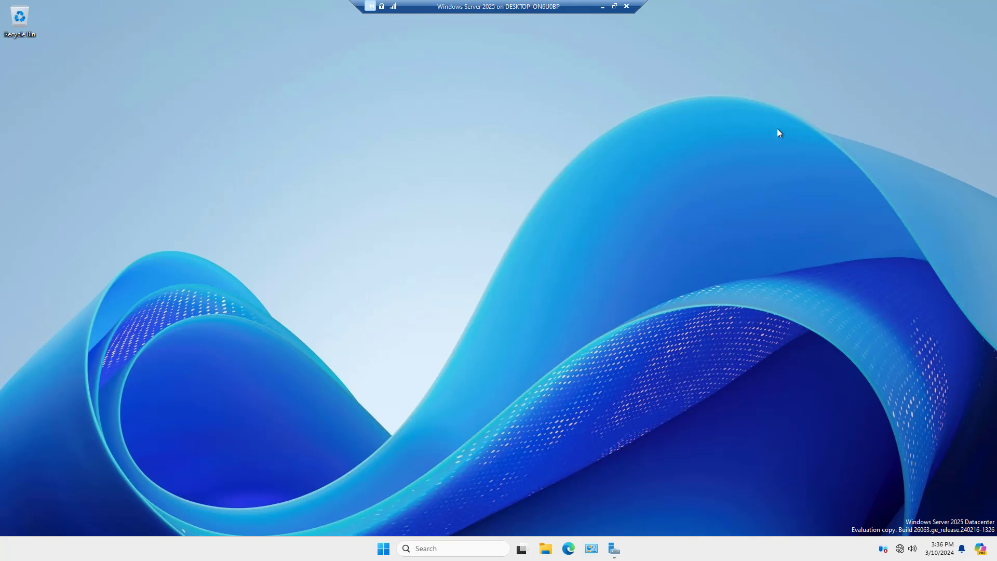
pyautogui.click(614, 548)
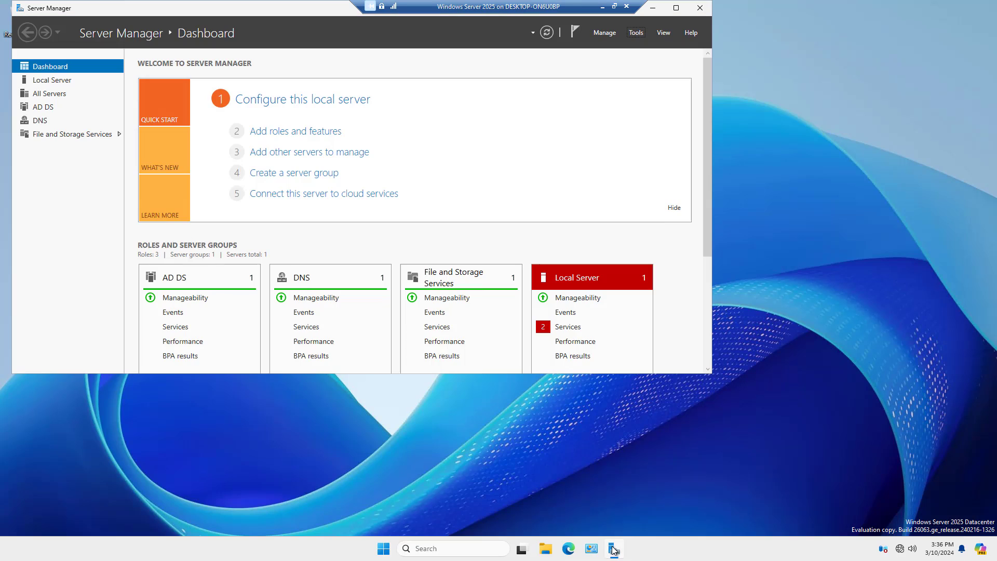
pyautogui.click(676, 8)
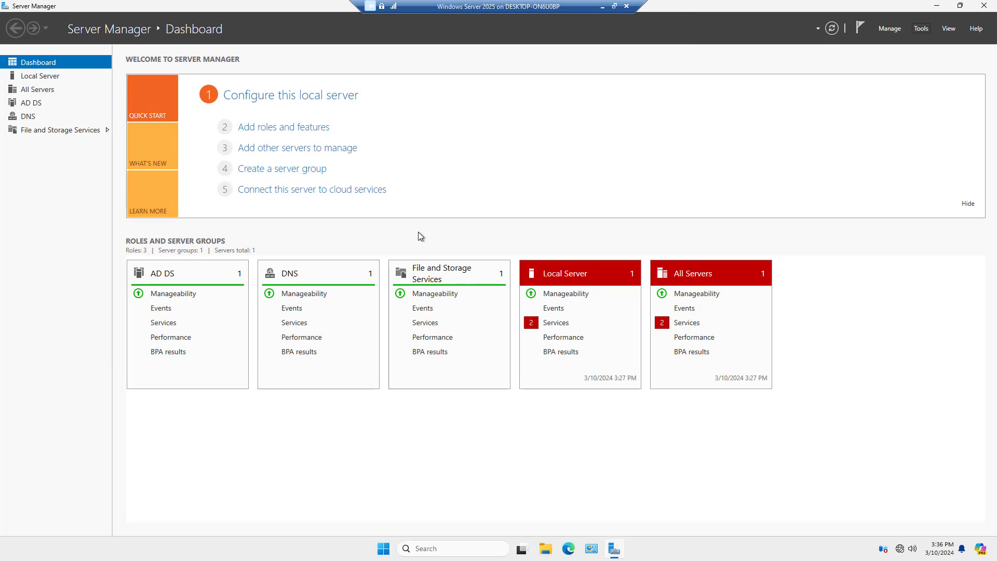
pyautogui.click(86, 133)
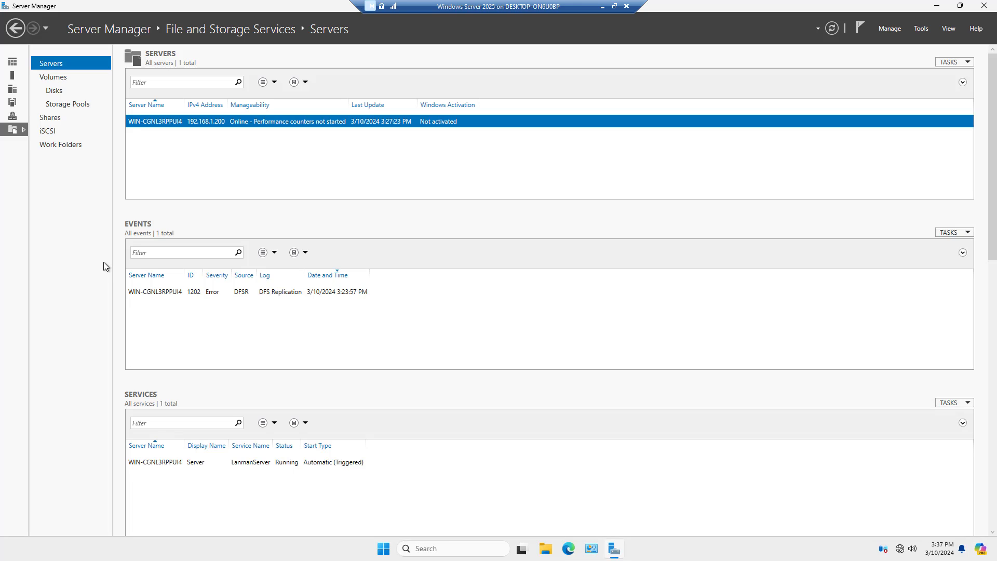
pyautogui.click(48, 118)
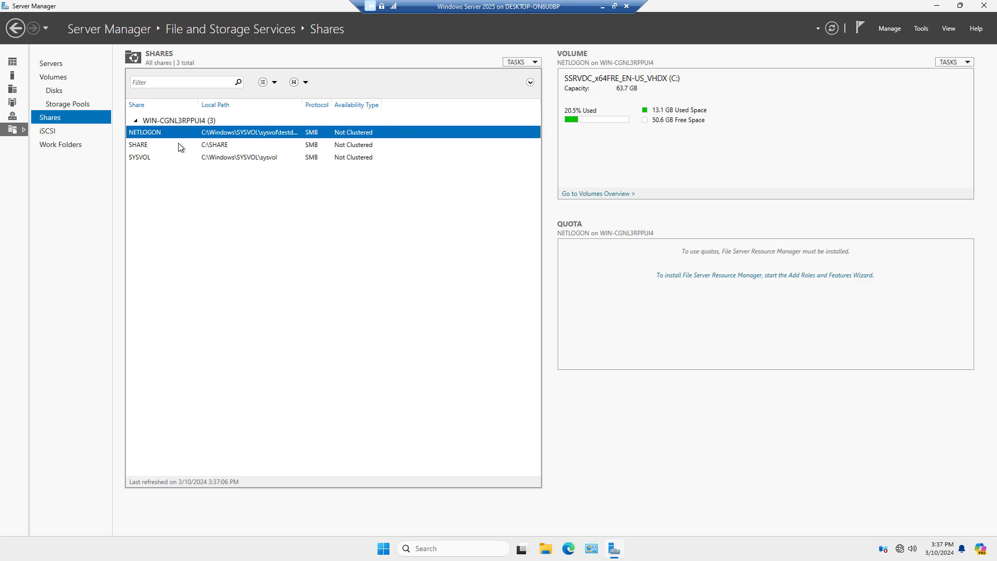
# Open the C: drive from This PC in a new File Explorer window
pyautogui.click(546, 553)
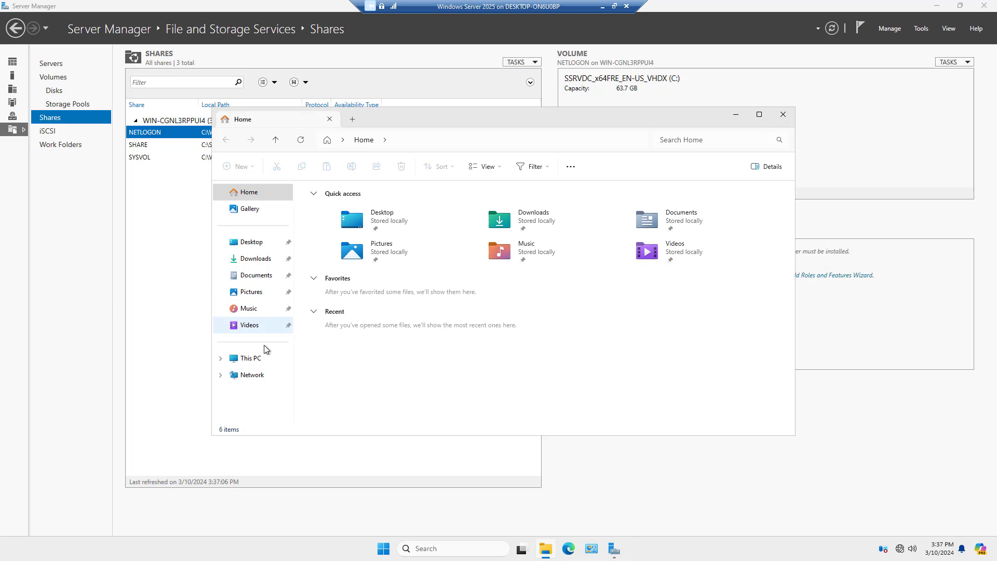
pyautogui.click(253, 361)
pyautogui.doubleClick(341, 224)
# Create a new folder named Share2 at the root of C:
pyautogui.rightClick(411, 342)
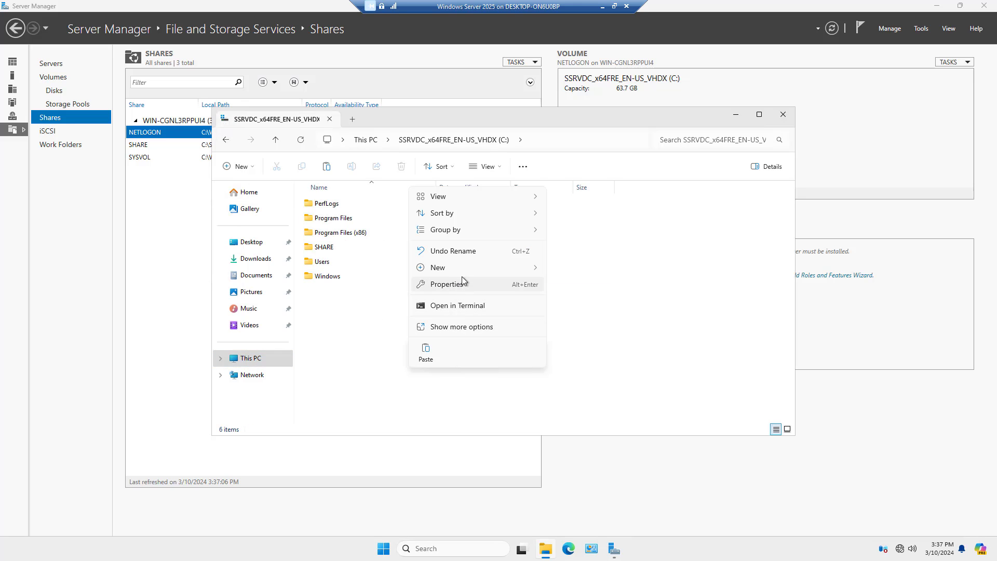
pyautogui.moveTo(472, 273)
pyautogui.click(574, 272)
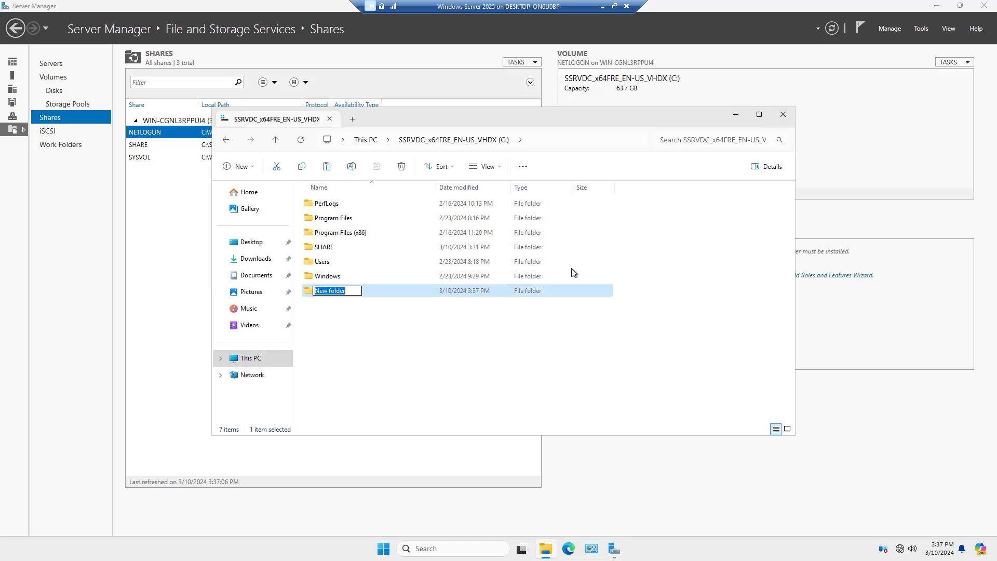
pyautogui.write('Share2')
pyautogui.press('Return')
# Return to Server Manager and launch the New Share Wizard from the Shares tasks
pyautogui.click(736, 115)
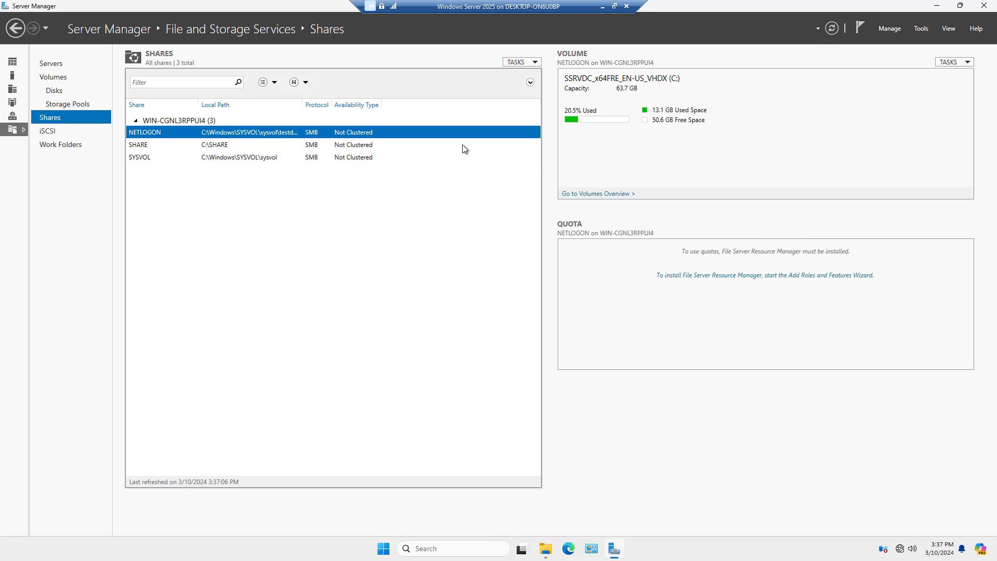
pyautogui.click(520, 62)
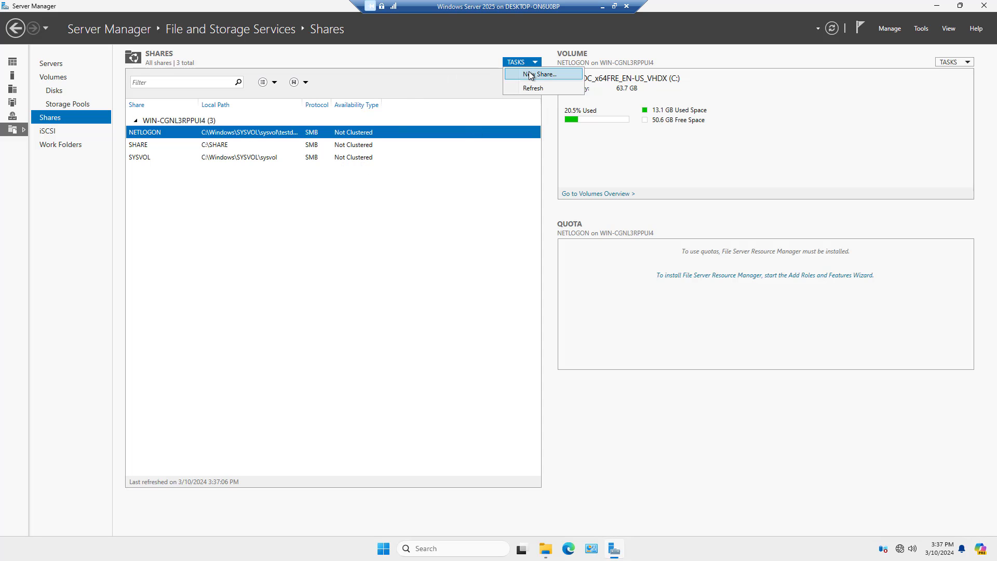
pyautogui.click(530, 74)
pyautogui.moveTo(382, 67); pyautogui.dragTo(600, 70)
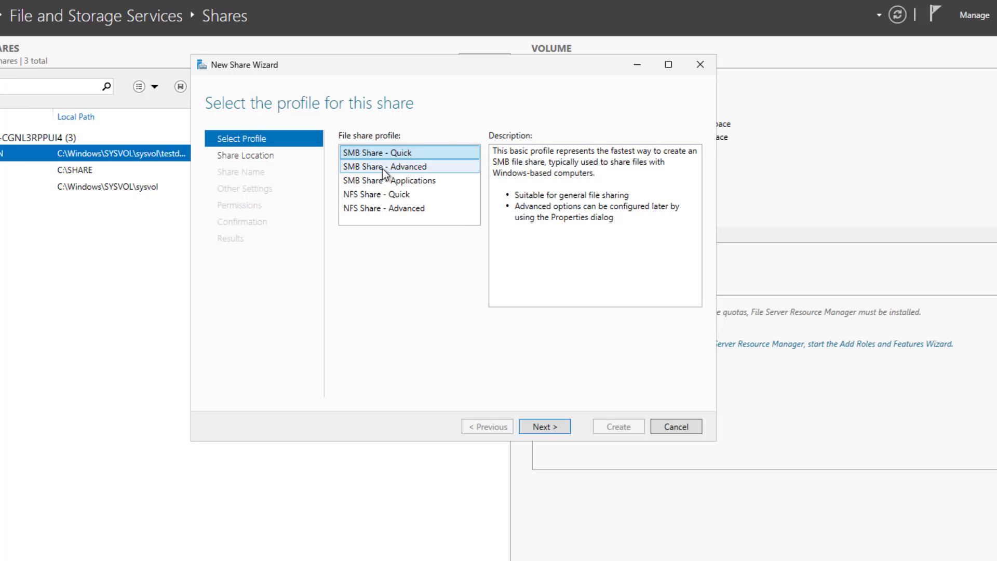
# Compare the share profiles, choose SMB Share - Quick, and advance to the location step
pyautogui.click(374, 193)
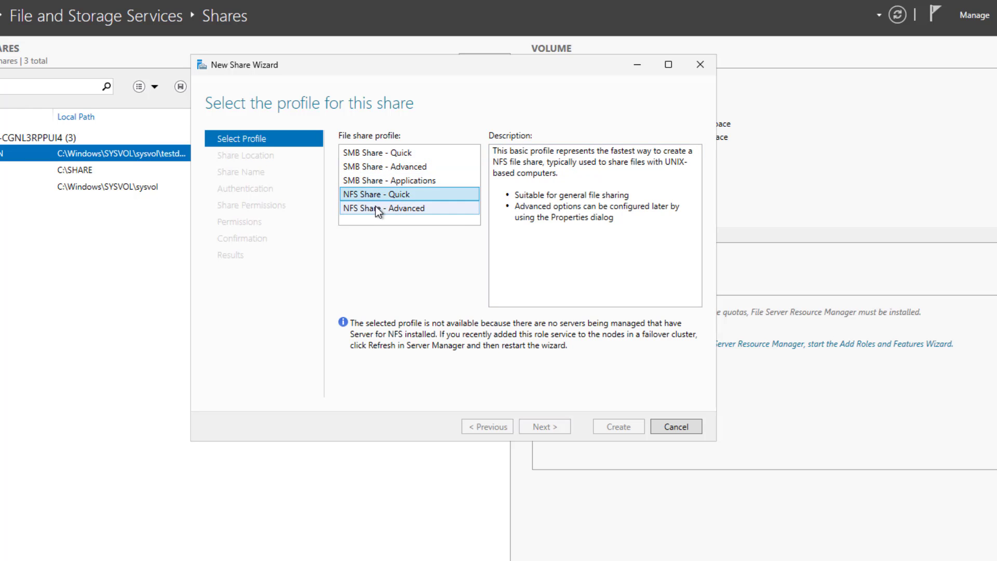
pyautogui.click(375, 209)
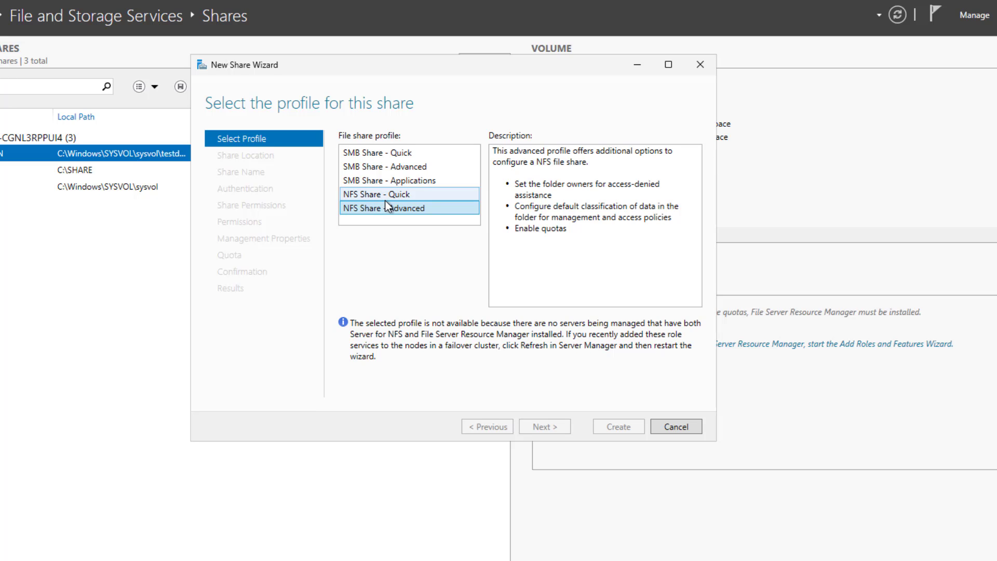
pyautogui.click(386, 200)
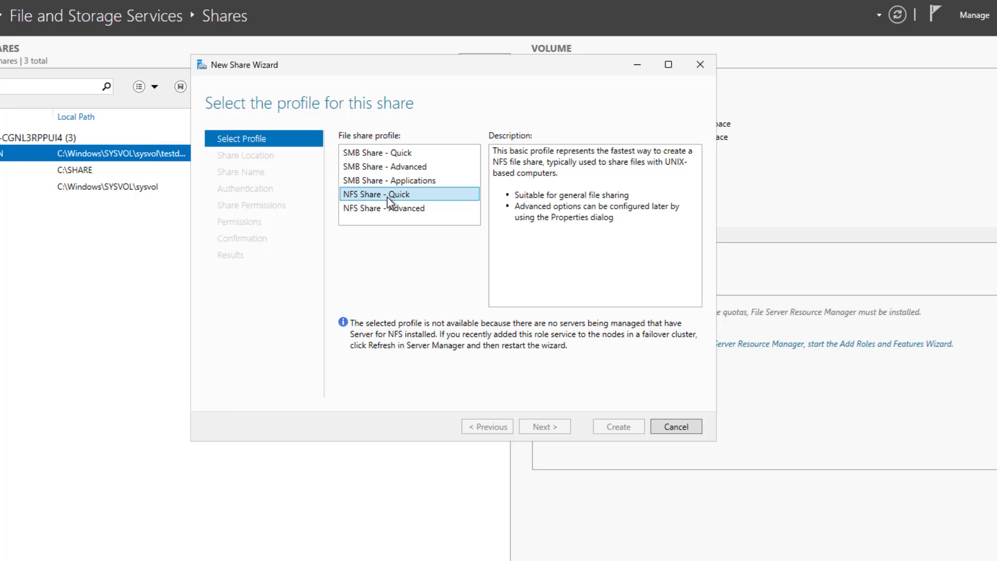
pyautogui.click(385, 154)
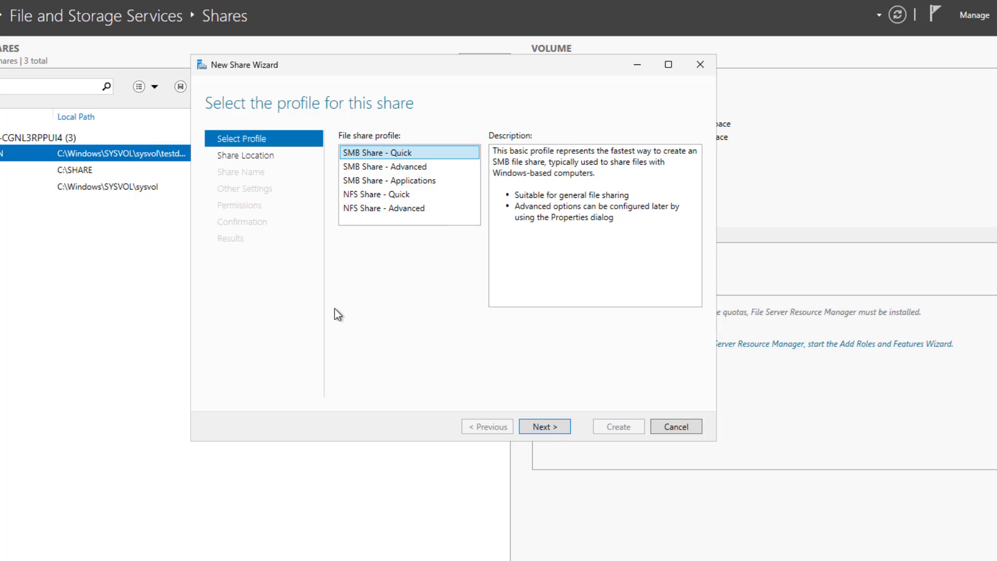
pyautogui.click(379, 181)
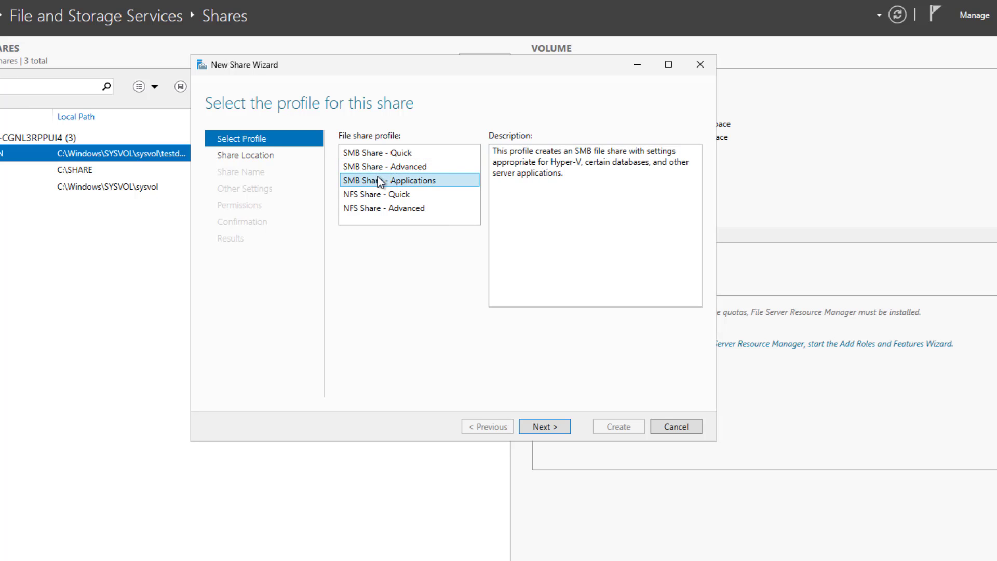
pyautogui.click(378, 170)
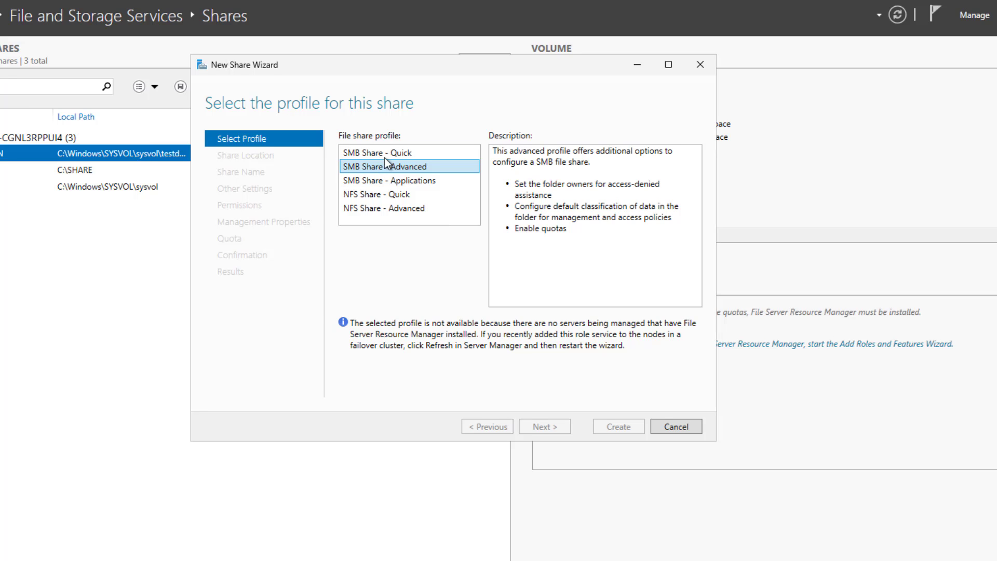
pyautogui.click(386, 153)
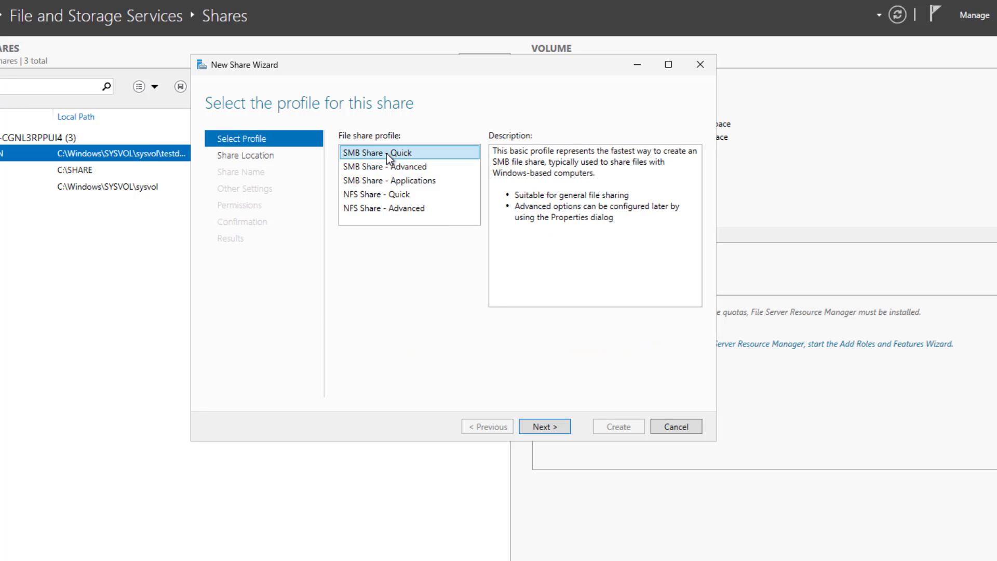
pyautogui.click(543, 427)
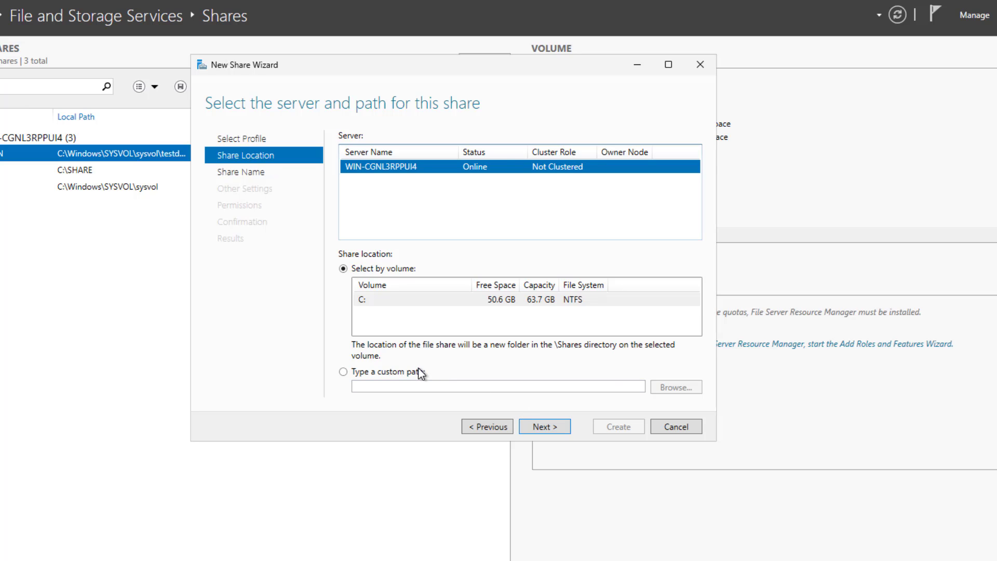
# Point the new share at the custom folder path C:\share2 instead of volume C:
pyautogui.click(399, 371)
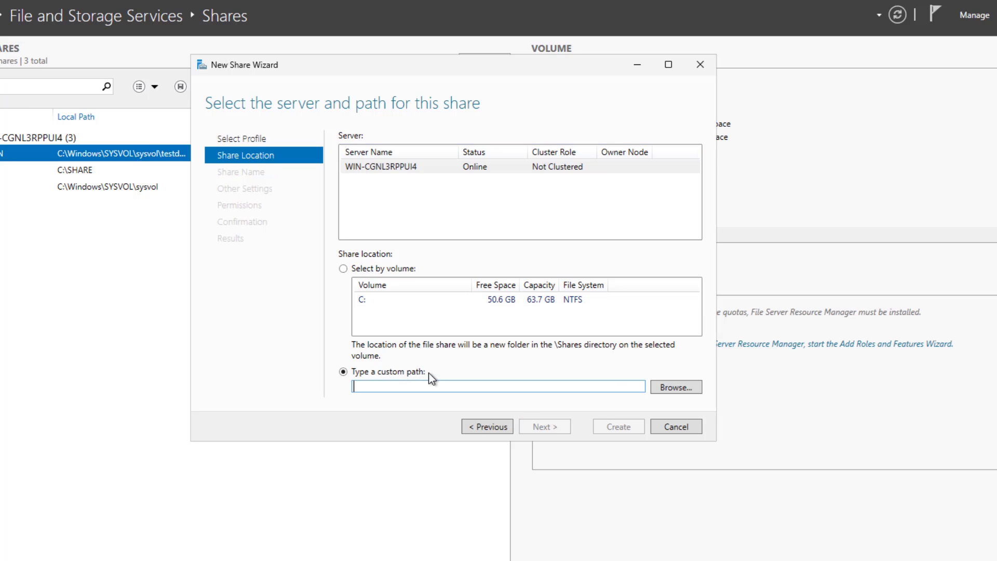
pyautogui.click(657, 387)
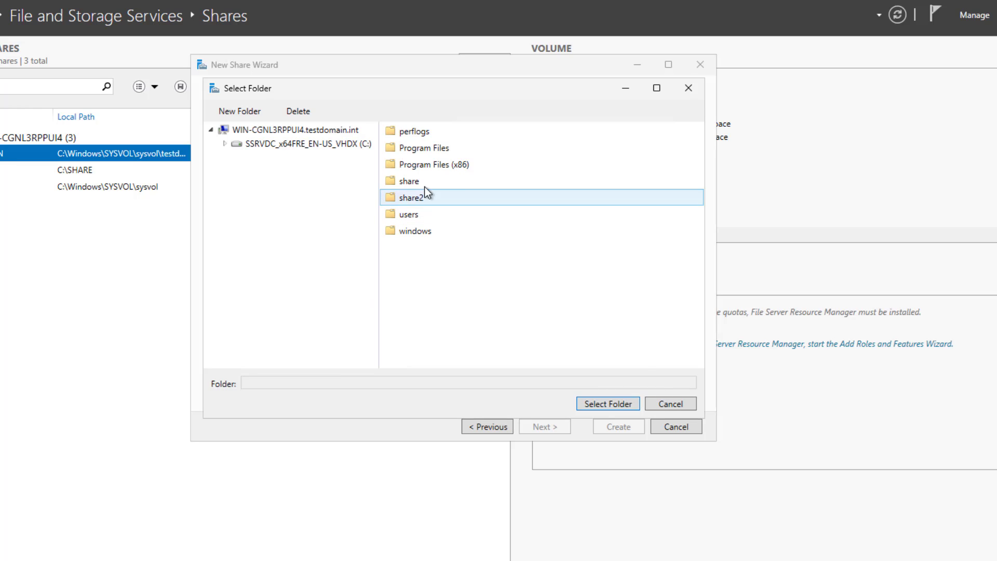
pyautogui.doubleClick(411, 198)
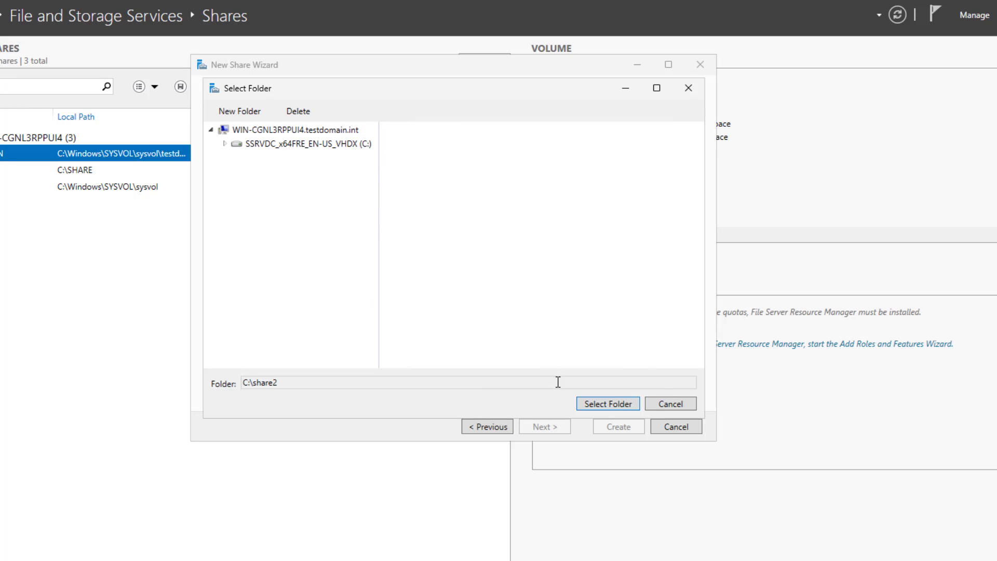
pyautogui.click(628, 404)
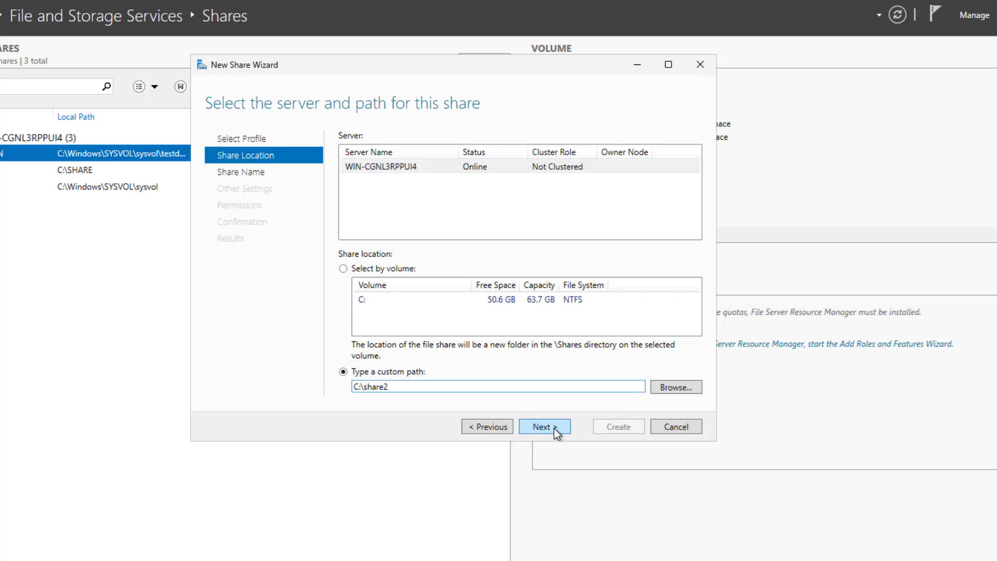
pyautogui.click(398, 301)
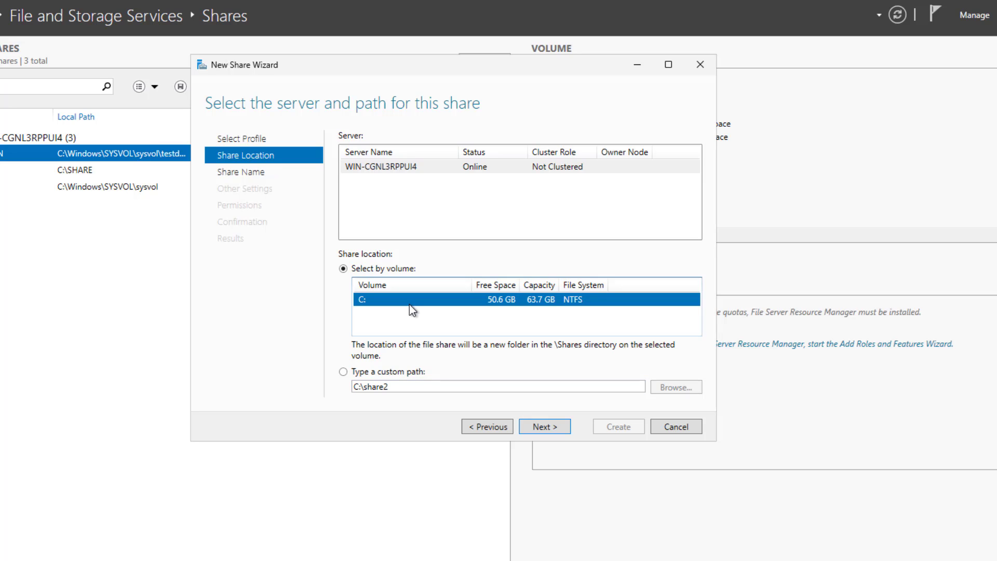
pyautogui.click(391, 373)
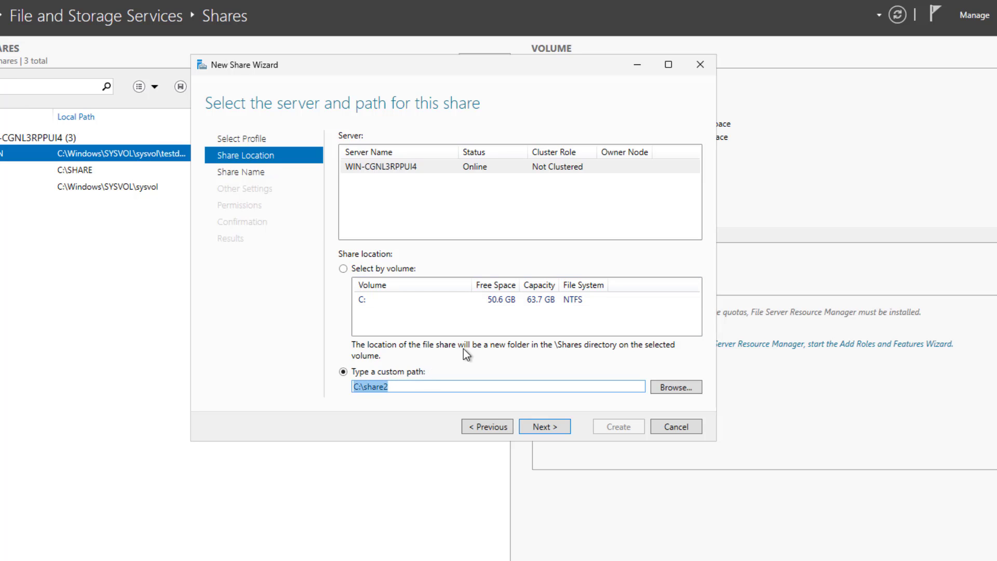
# Keep share name share2 with local path C:\share2 and remote path \\server\share2
pyautogui.click(547, 424)
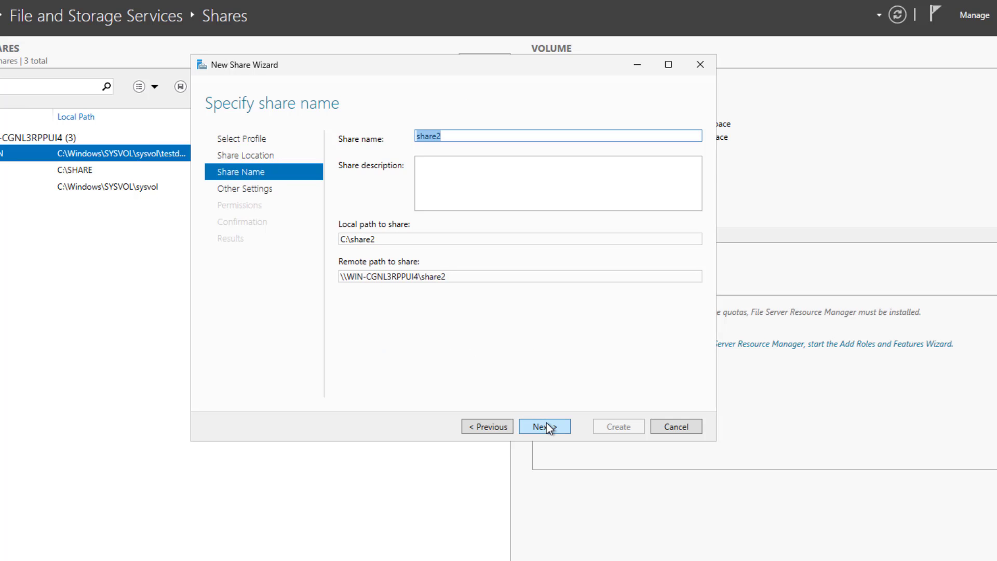
pyautogui.click(461, 136)
pyautogui.doubleClick(394, 239)
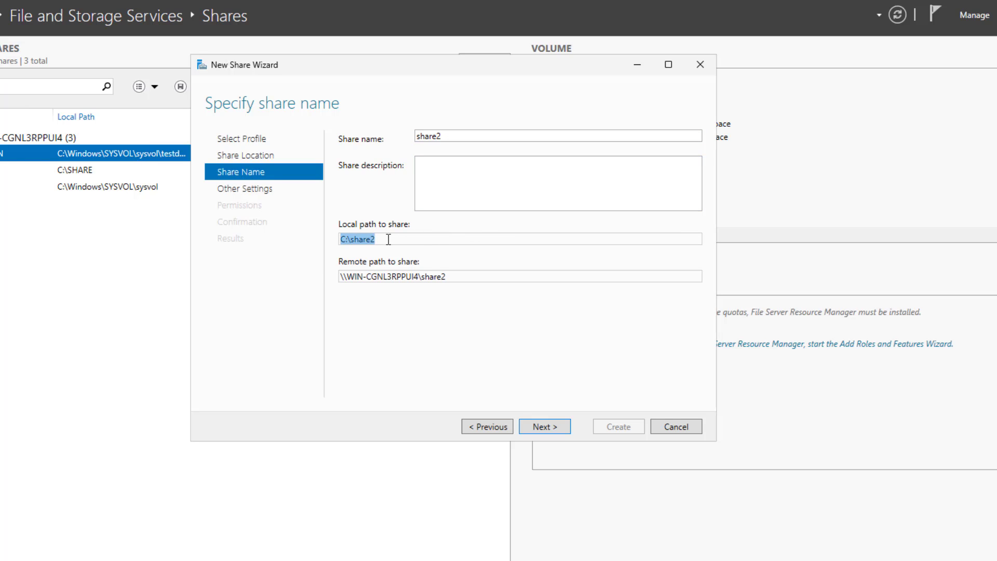
pyautogui.click(438, 241)
pyautogui.tripleClick(467, 277)
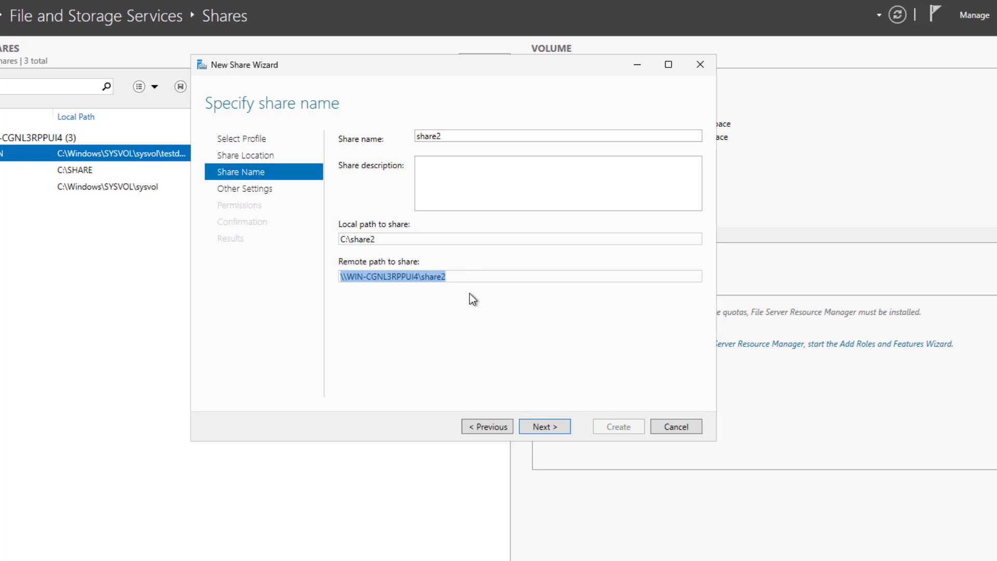
pyautogui.click(484, 281)
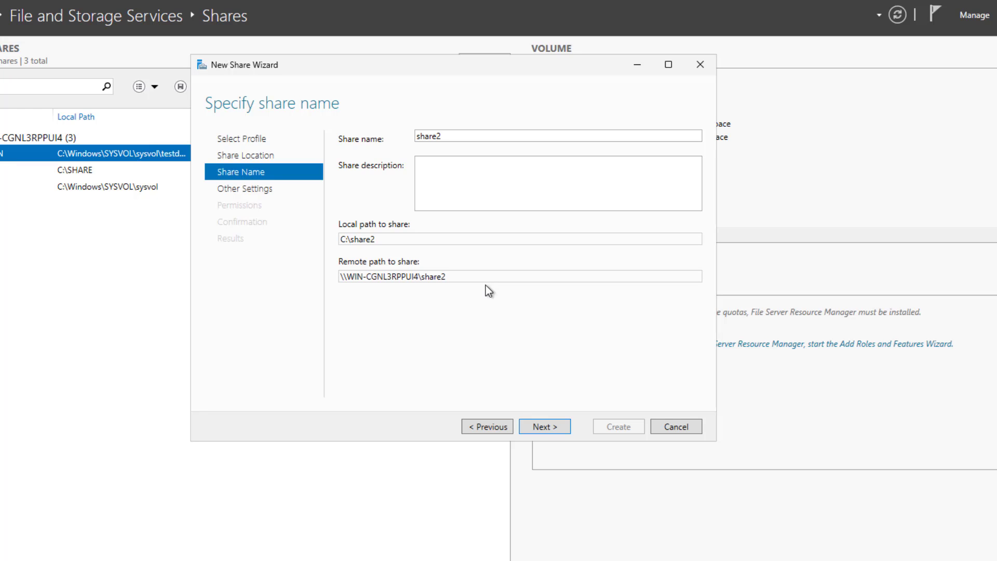
pyautogui.click(544, 426)
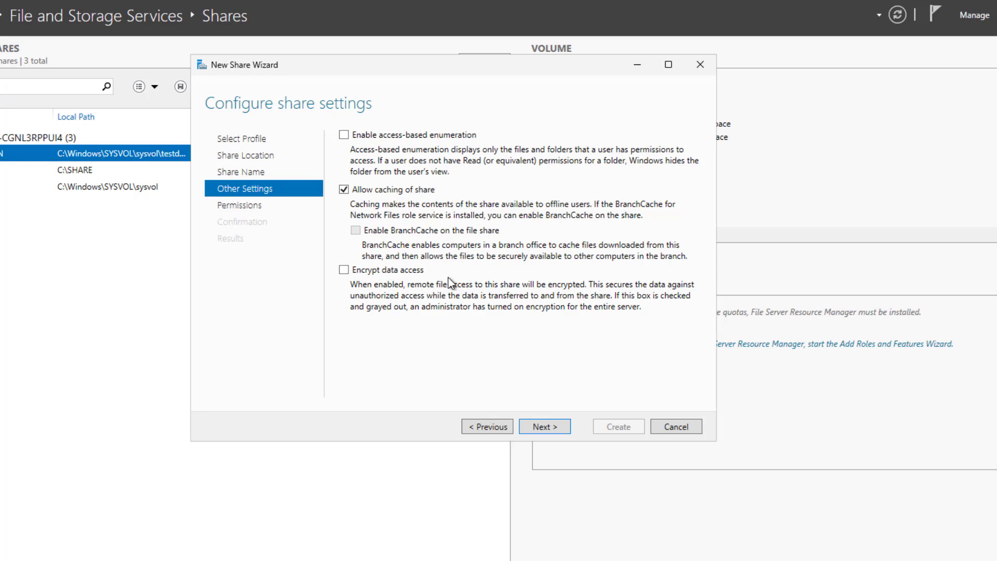
# Enable access-based enumeration and disable caching for share2
pyautogui.click(344, 135)
pyautogui.click(395, 191)
pyautogui.click(544, 426)
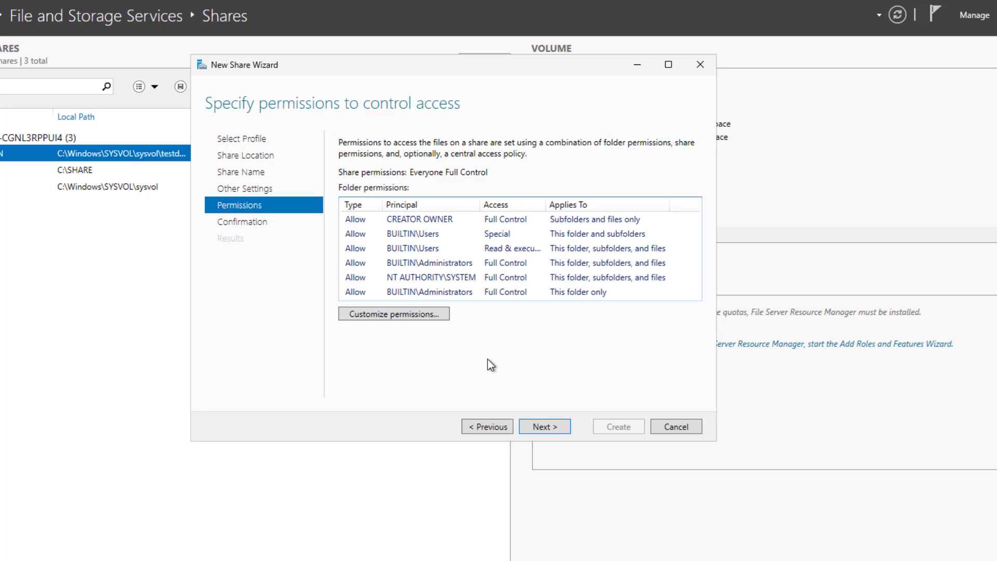
# Remove the Everyone entry from share2's share permissions
pyautogui.click(422, 315)
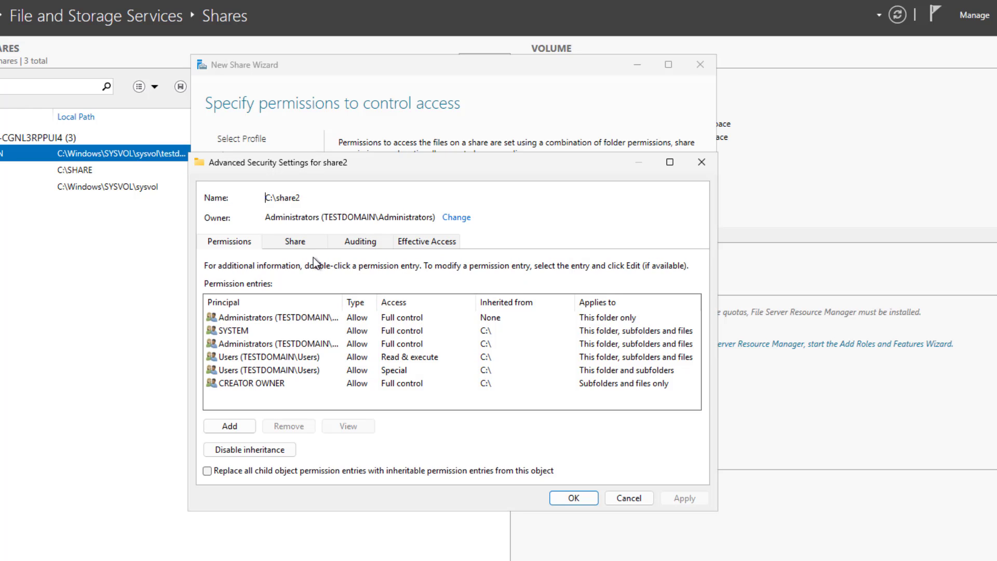
pyautogui.click(292, 242)
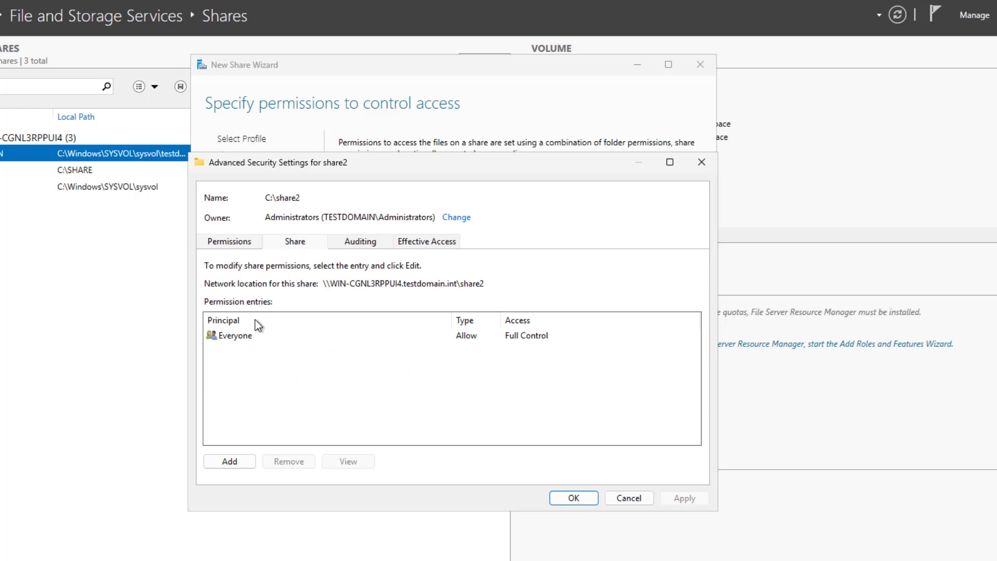
pyautogui.click(236, 341)
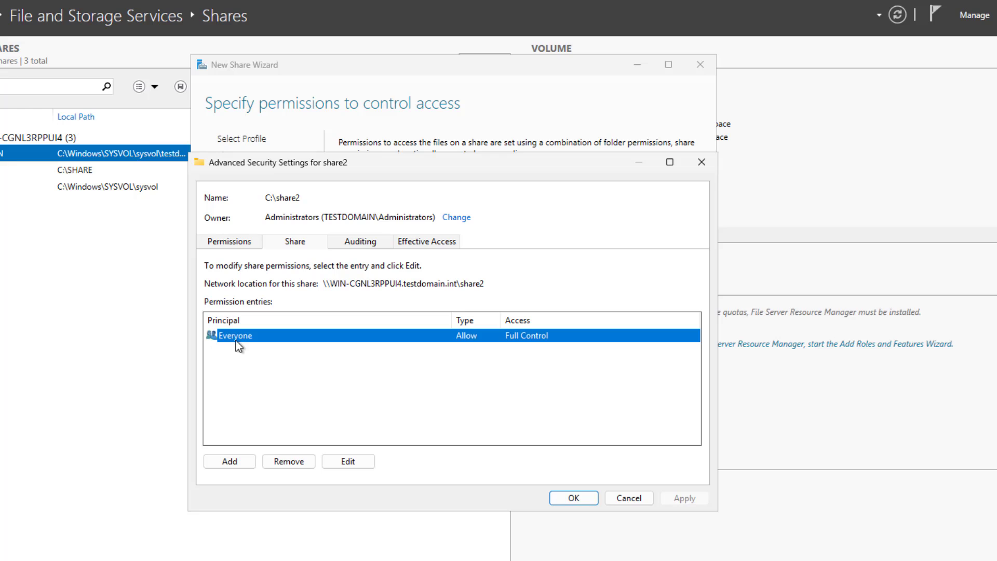
pyautogui.click(304, 466)
# Add Domain Users to share2's share permissions with Full Control
pyautogui.click(237, 462)
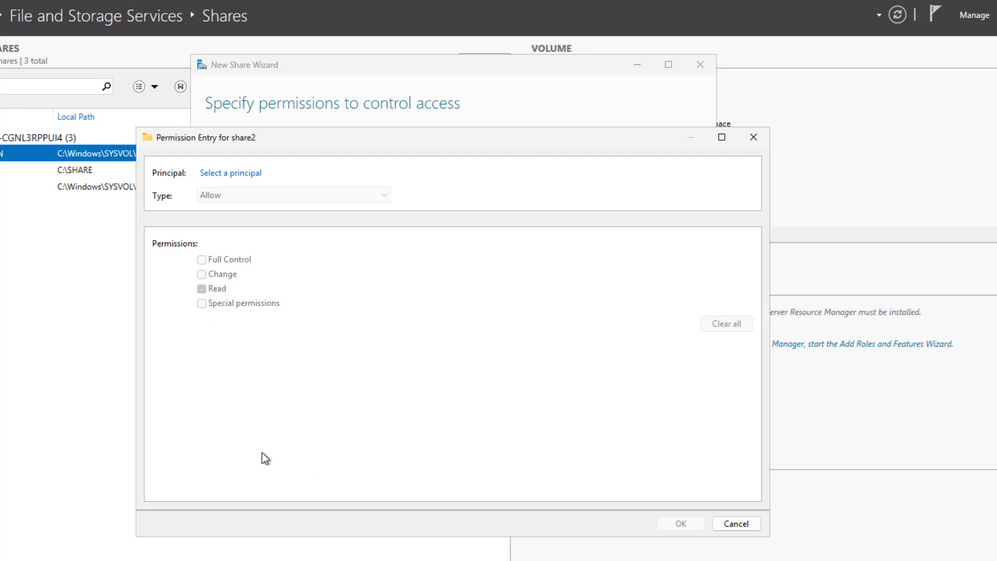
pyautogui.click(244, 173)
pyautogui.write('domain users')
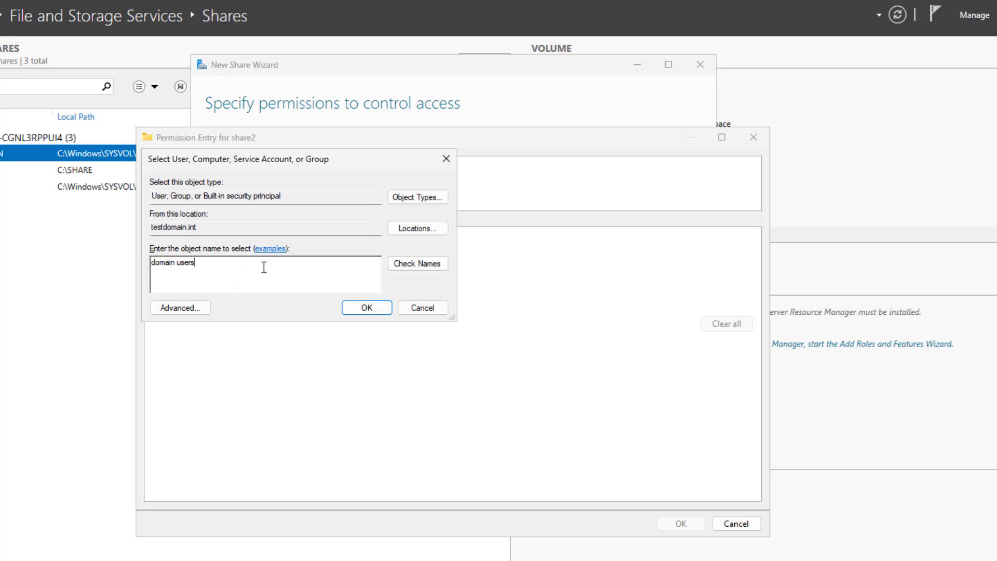
pyautogui.click(400, 265)
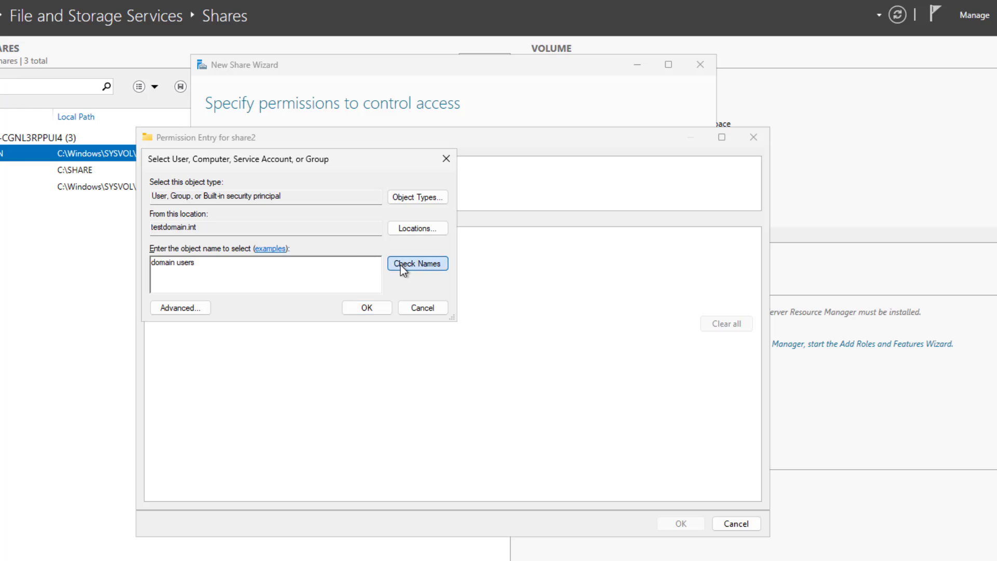
pyautogui.click(367, 310)
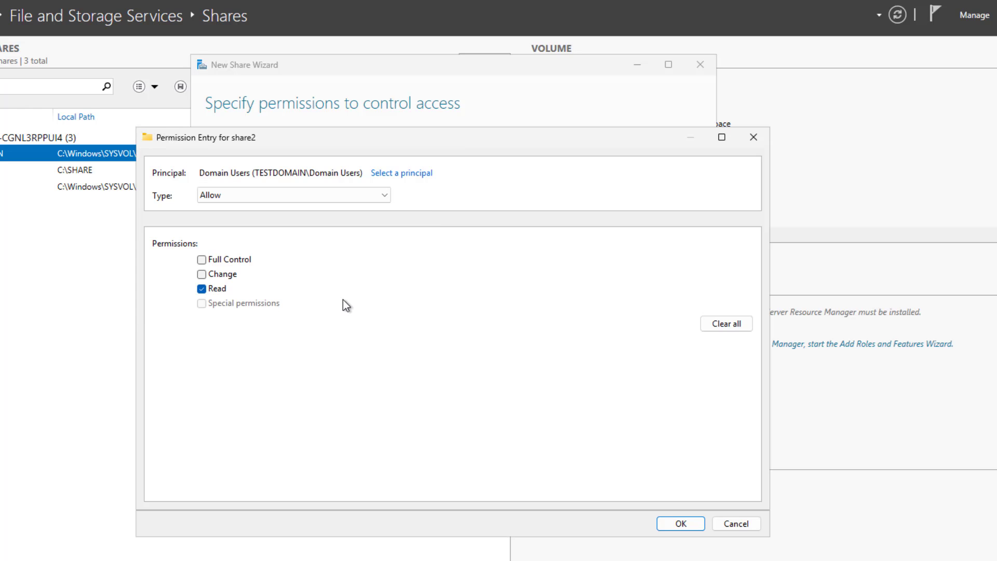
pyautogui.click(232, 264)
pyautogui.click(670, 523)
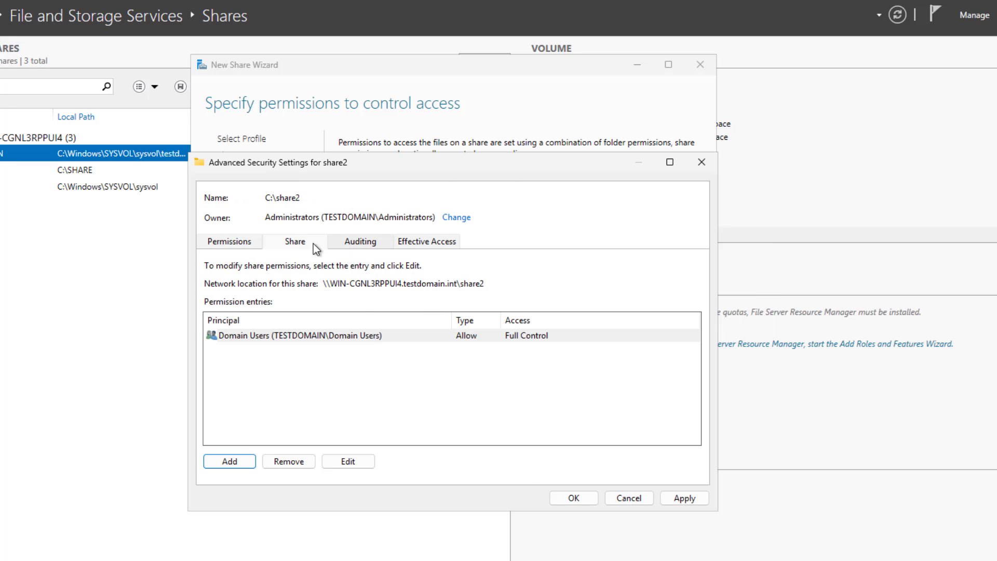
pyautogui.click(229, 242)
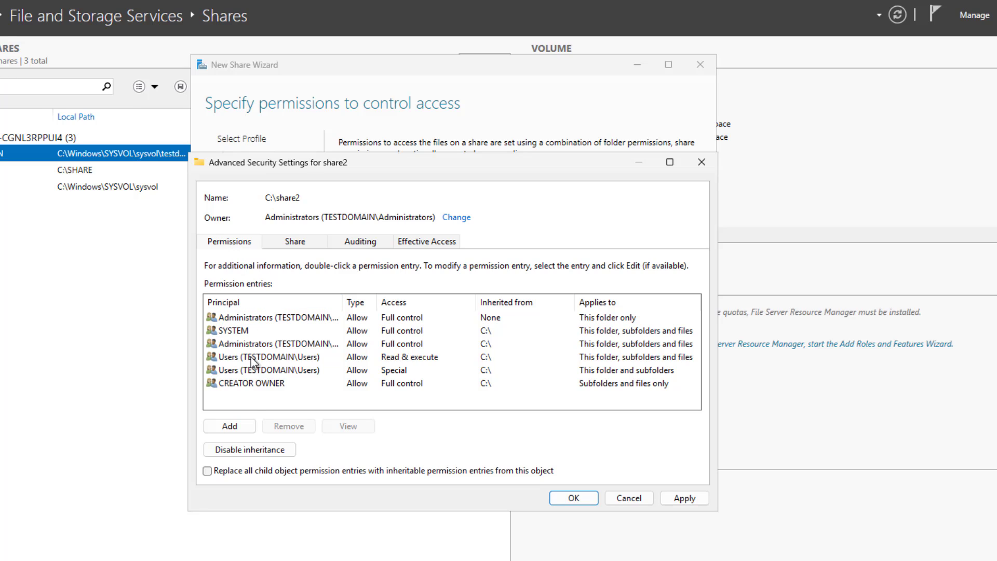
# Add a Domain Users entry to share2's folder permissions and apply the customized permissions
pyautogui.click(233, 426)
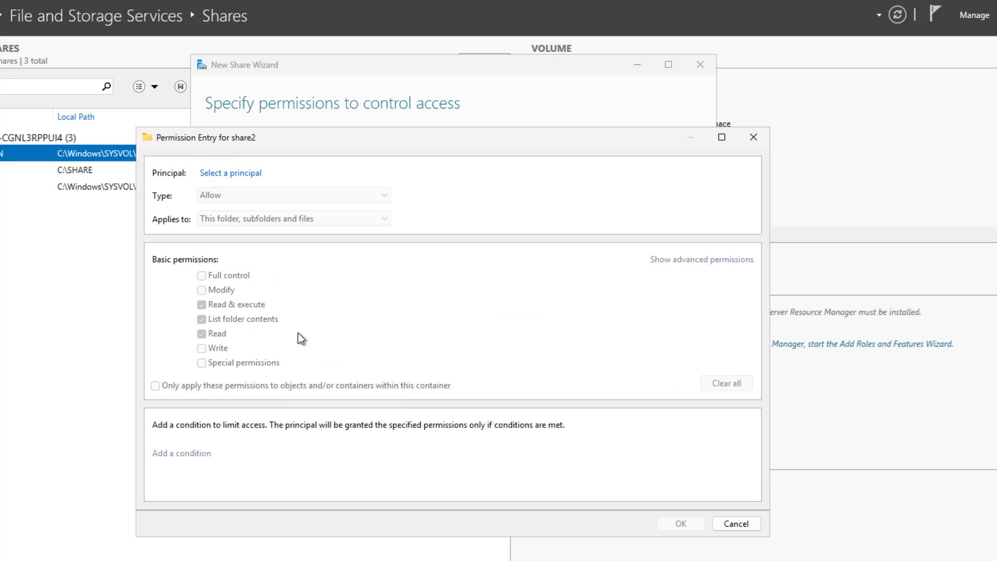
pyautogui.click(231, 174)
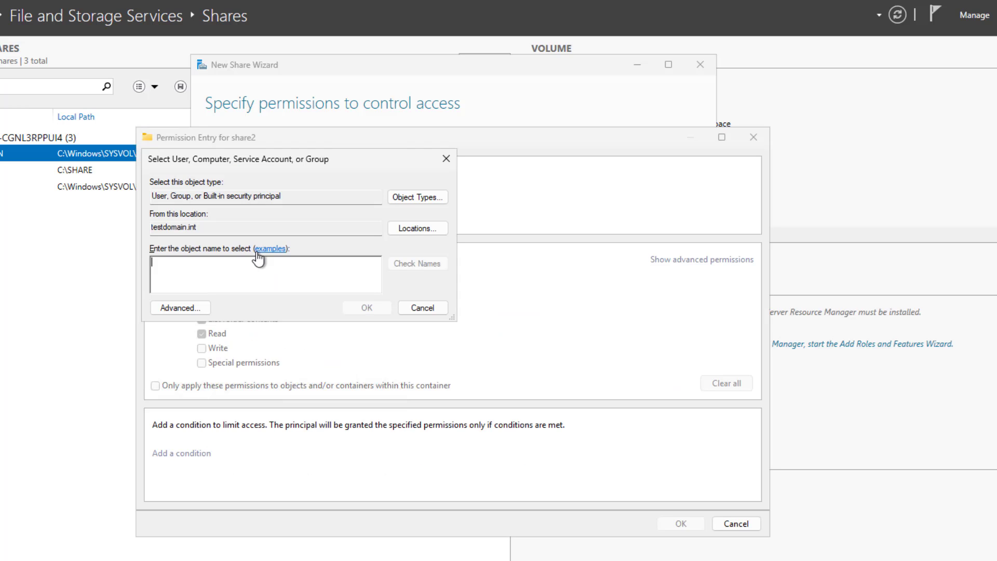
pyautogui.write('domain users')
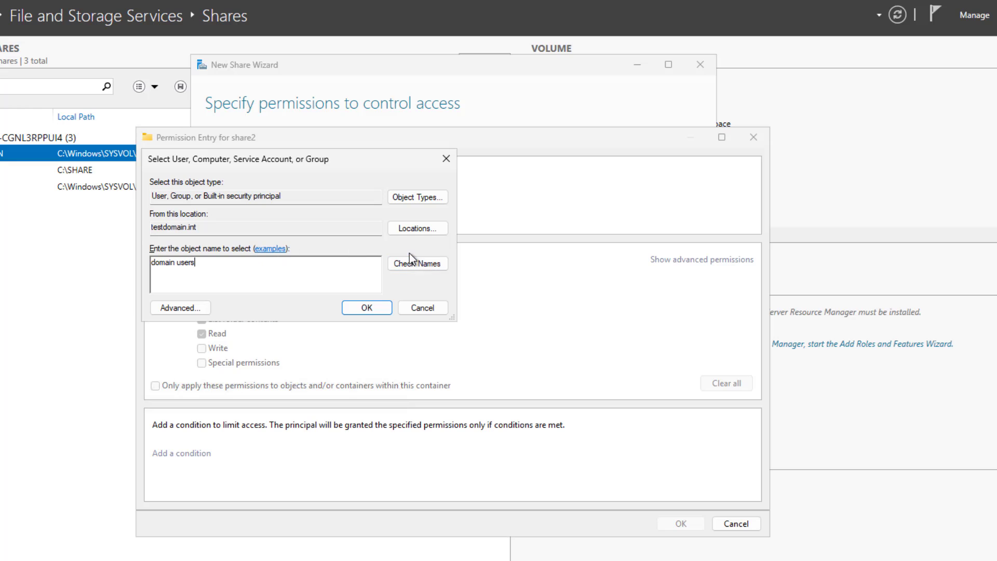
pyautogui.click(413, 264)
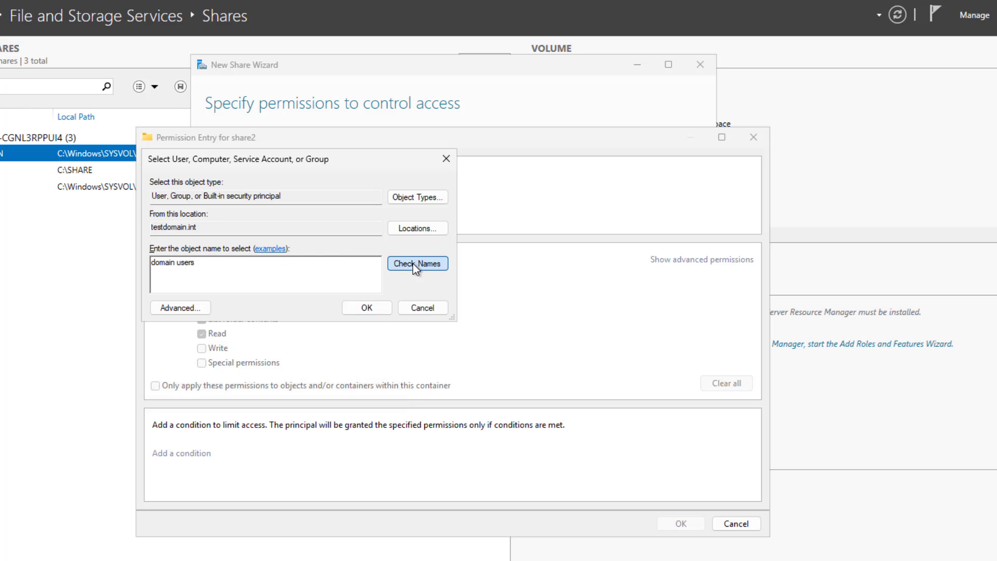
pyautogui.click(368, 308)
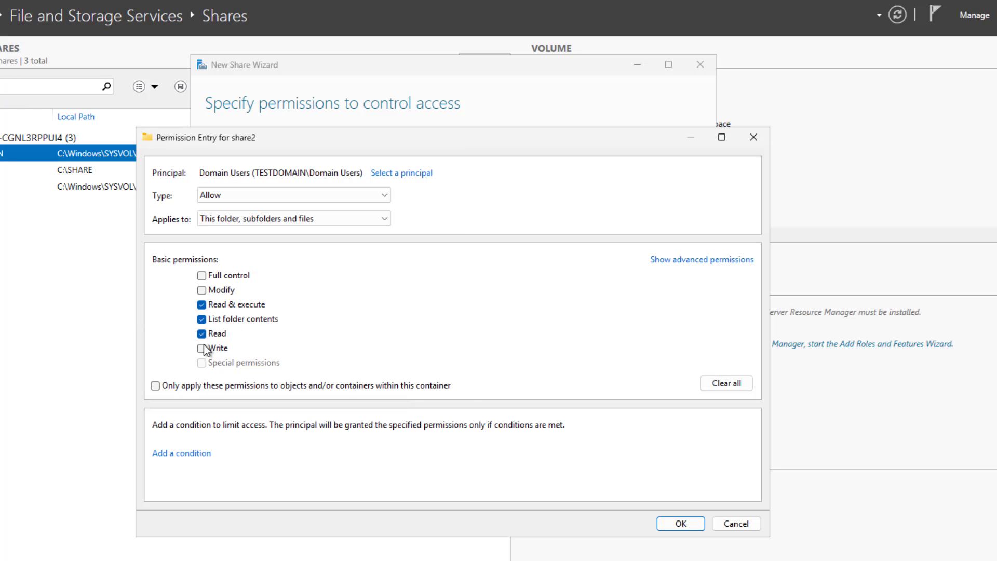
pyautogui.click(669, 521)
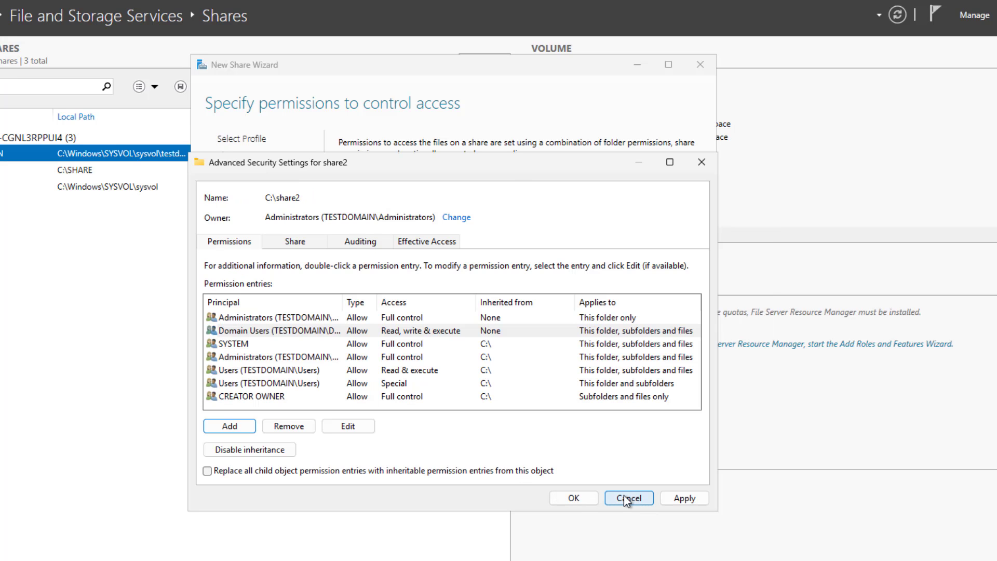
pyautogui.click(576, 499)
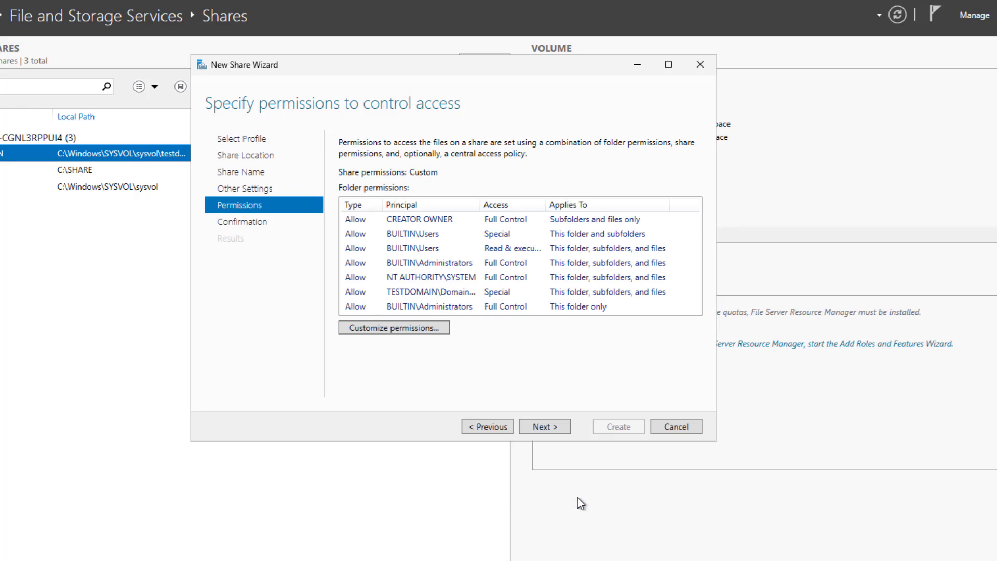
# Create the share2 share and close the finished wizard
pyautogui.click(551, 432)
pyautogui.click(622, 429)
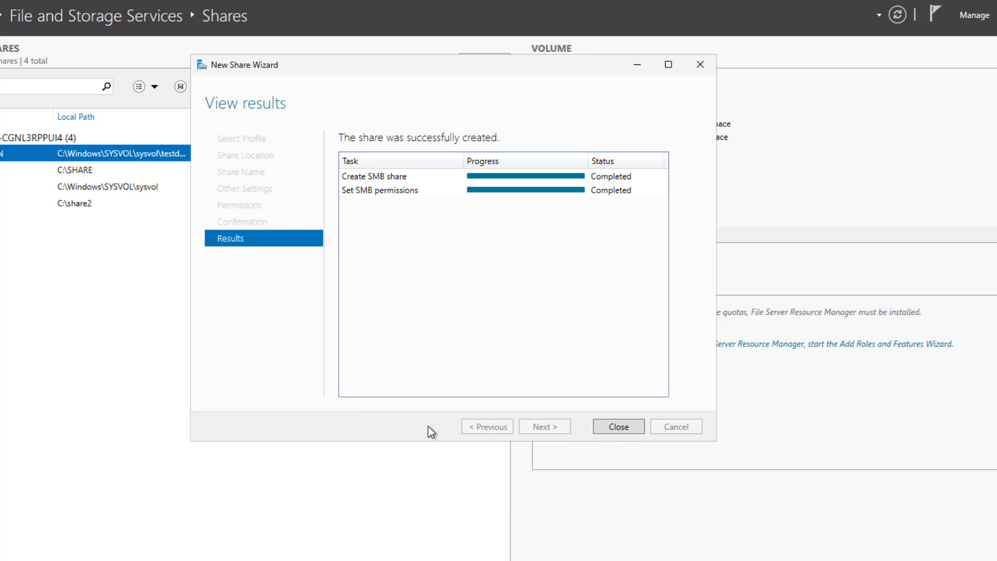
pyautogui.click(614, 426)
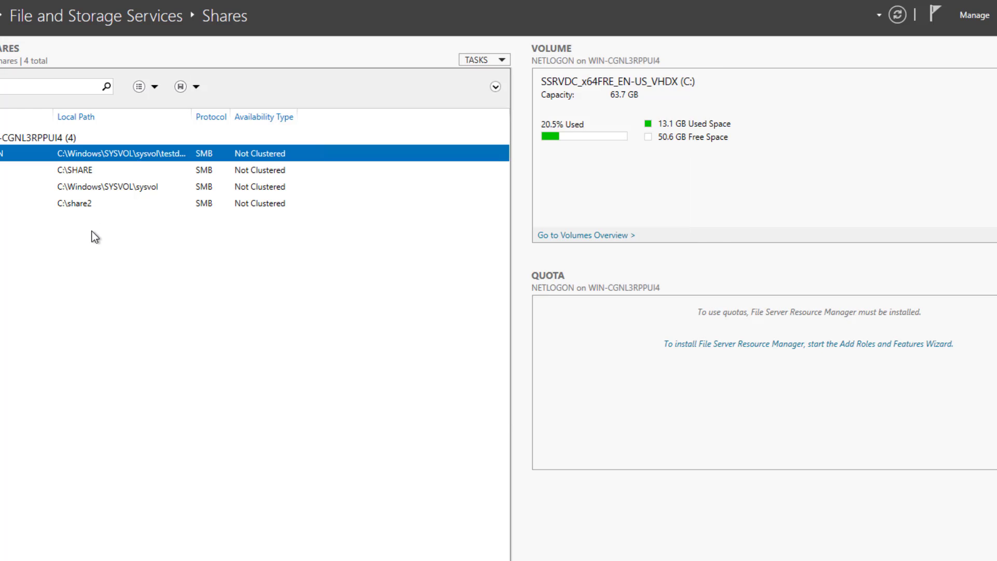
# Browse to \\localhost in File Explorer and open share2 to confirm it is empty
pyautogui.click(95, 208)
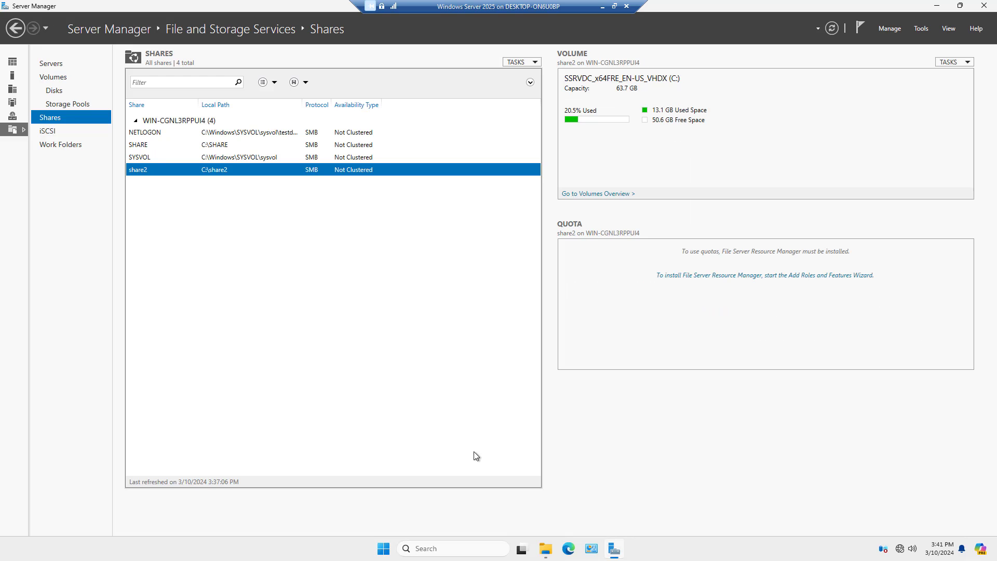
pyautogui.click(546, 548)
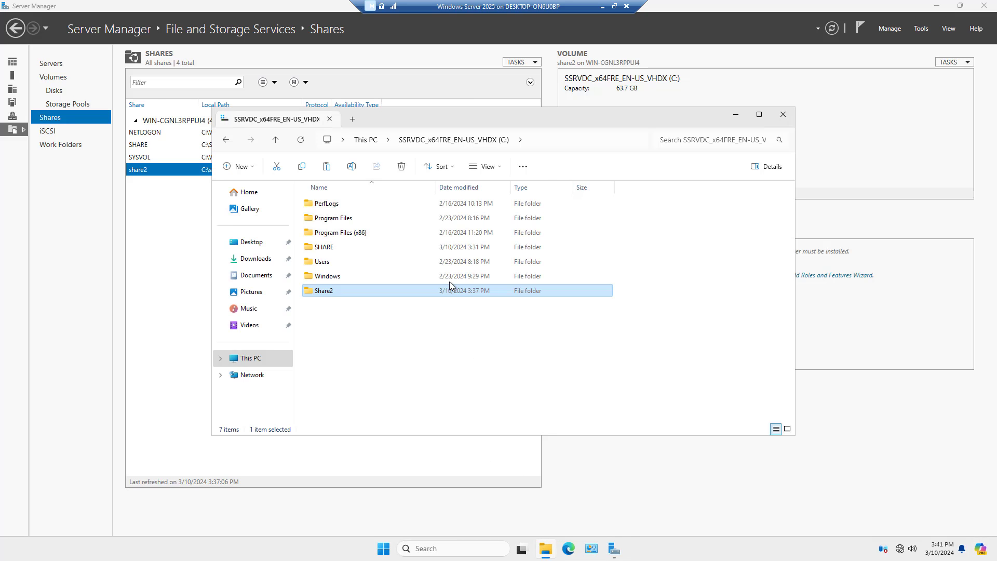
pyautogui.click(549, 137)
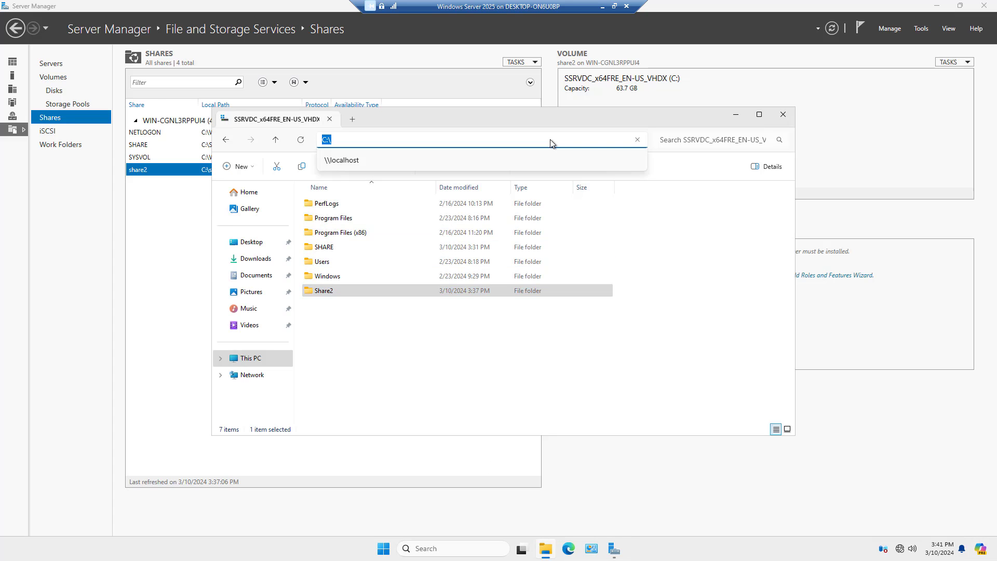
pyautogui.write('\\\\')
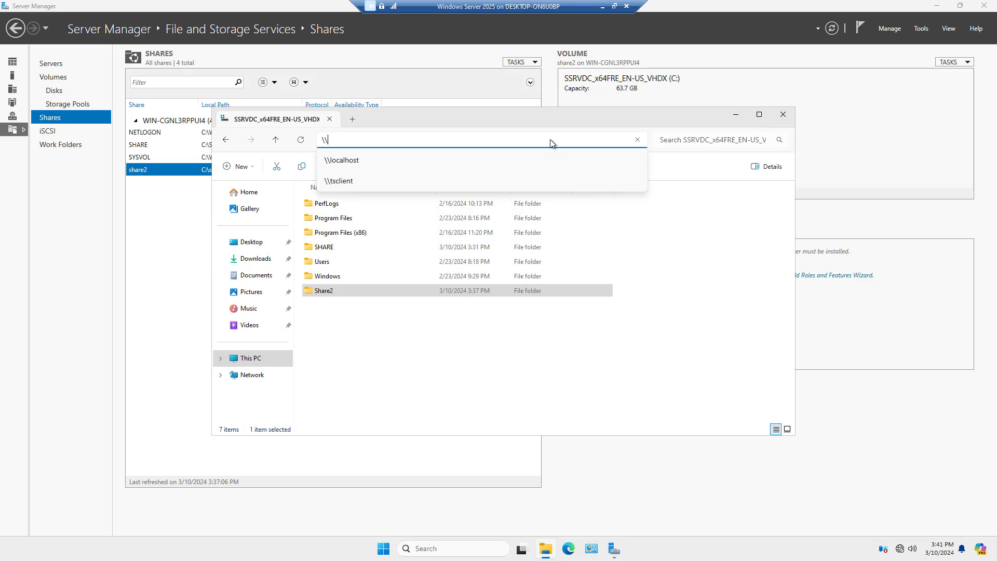
pyautogui.write('localhost')
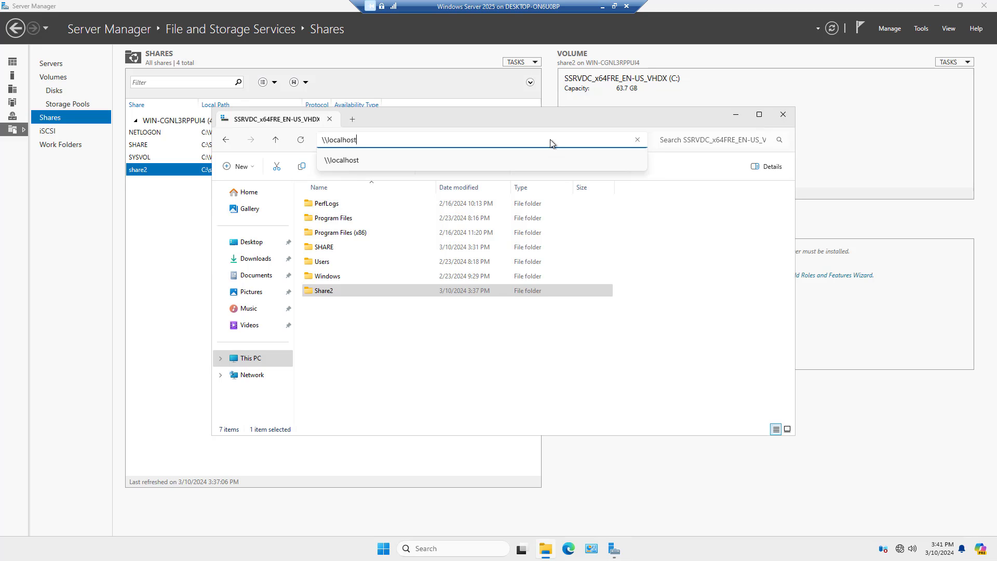
pyautogui.press('Return')
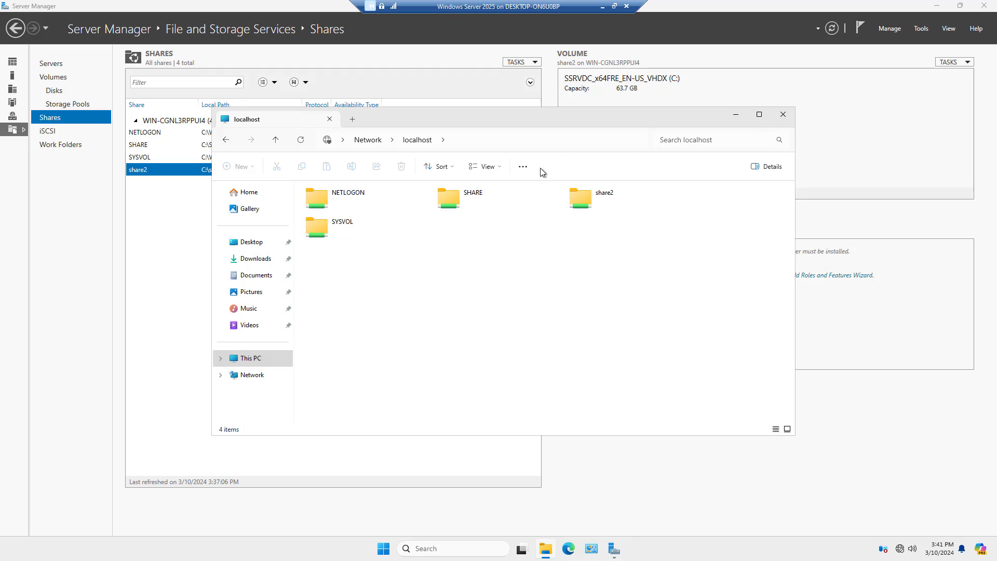
pyautogui.click(482, 202)
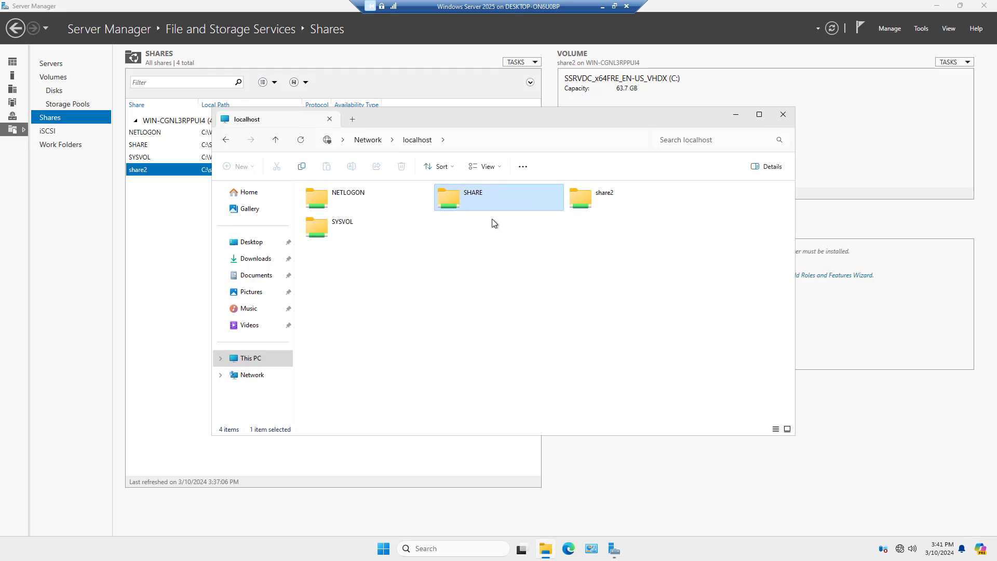
pyautogui.click(581, 203)
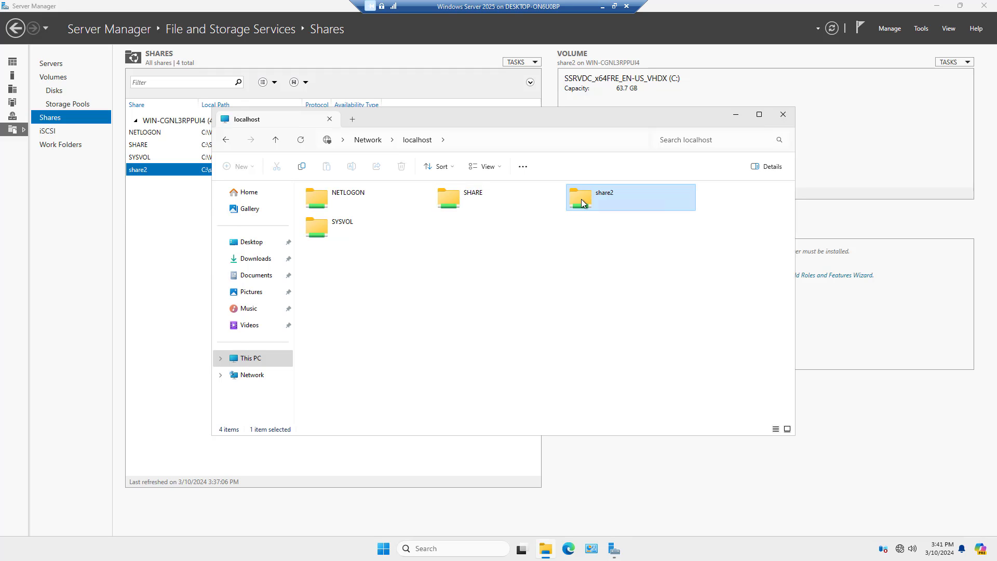
pyautogui.doubleClick(581, 200)
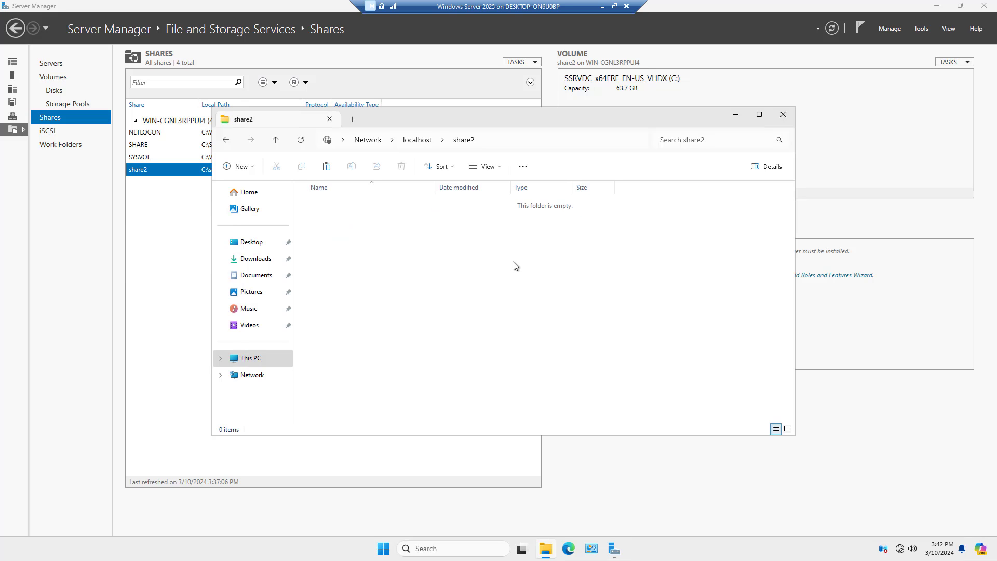
# Return to the localhost share list, then minimize Explorer back to Server Manager's Tools menu
pyautogui.click(225, 139)
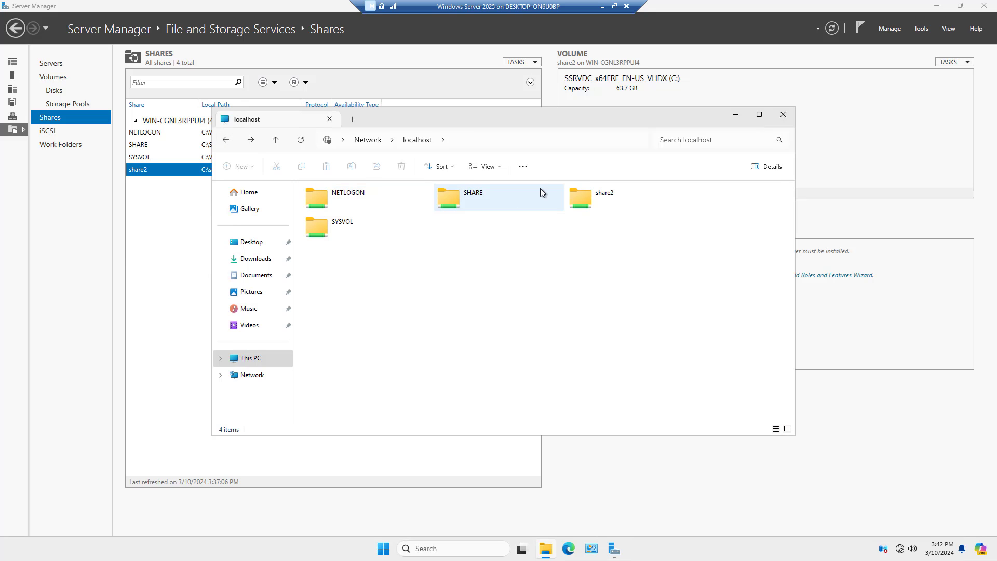
pyautogui.click(737, 118)
pyautogui.click(918, 30)
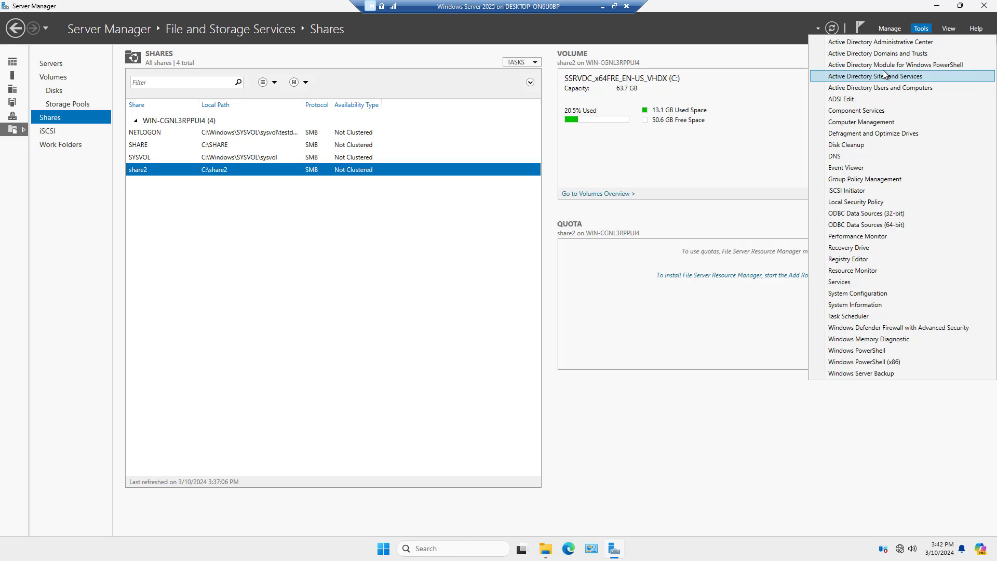
# Launch Computer Management maximized and start a new share from Shared Folders > Shares
pyautogui.click(873, 122)
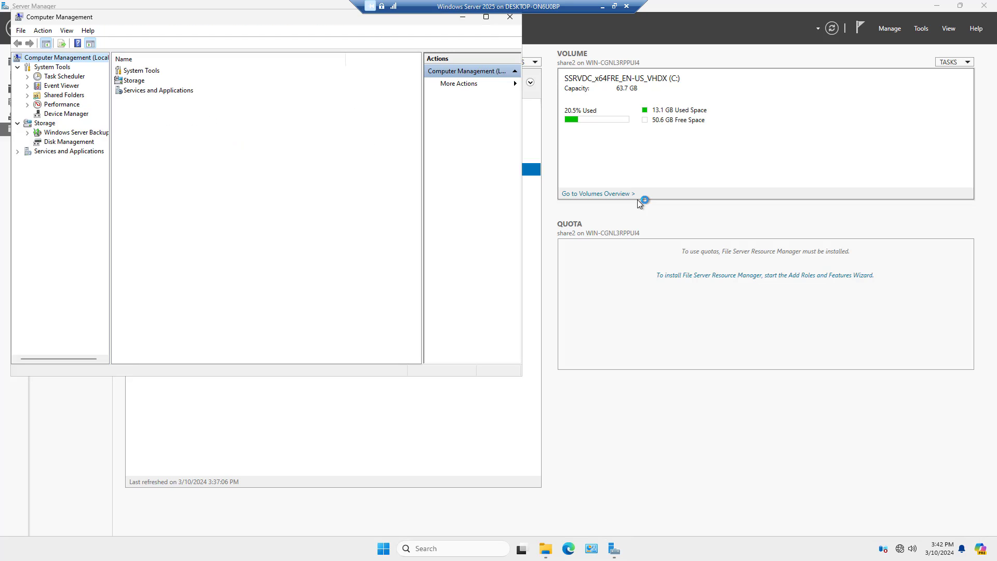
pyautogui.click(486, 17)
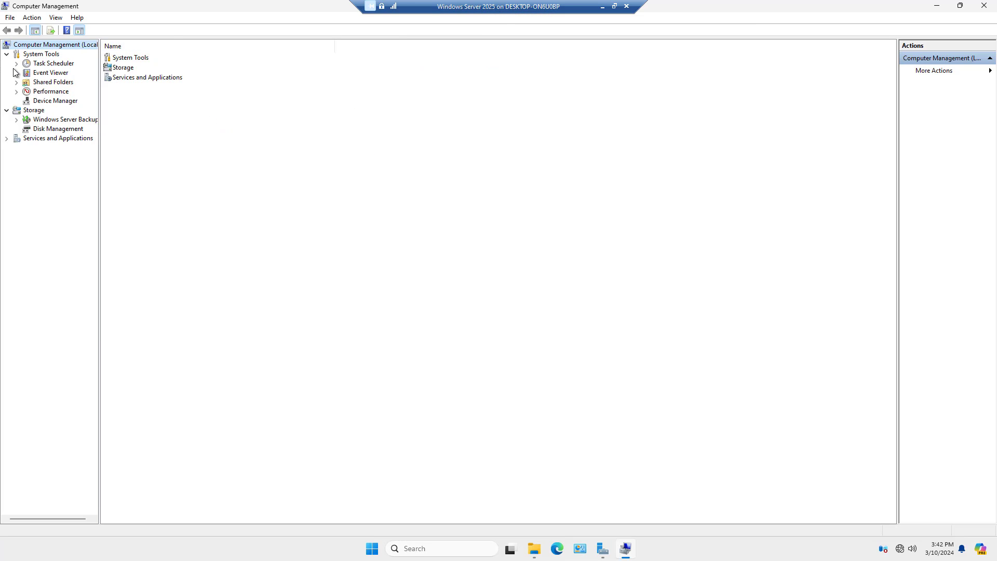
pyautogui.doubleClick(49, 82)
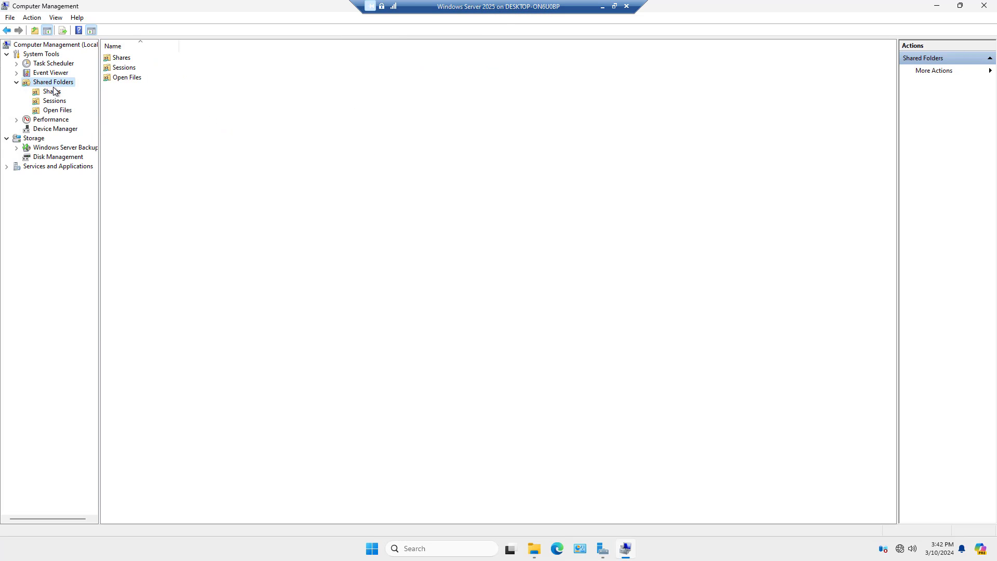
pyautogui.click(51, 93)
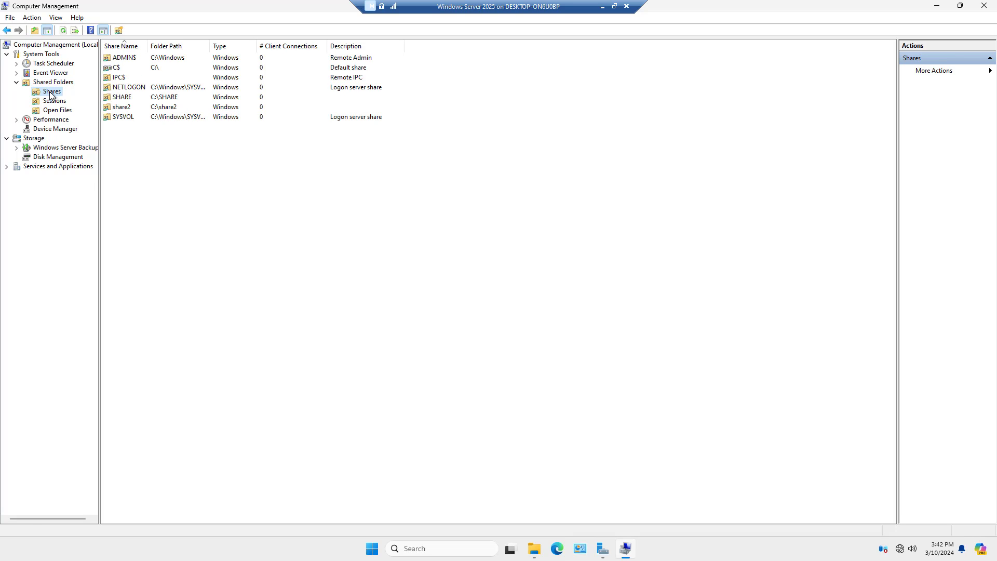
pyautogui.rightClick(51, 95)
pyautogui.click(75, 99)
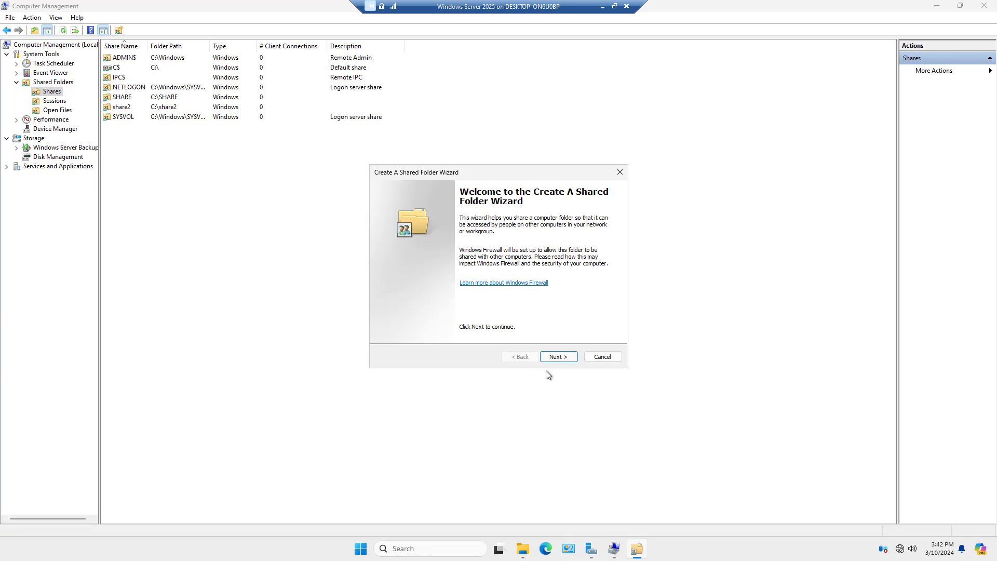
# Create a new folder C:\Share3 and select it as the folder to share
pyautogui.click(555, 358)
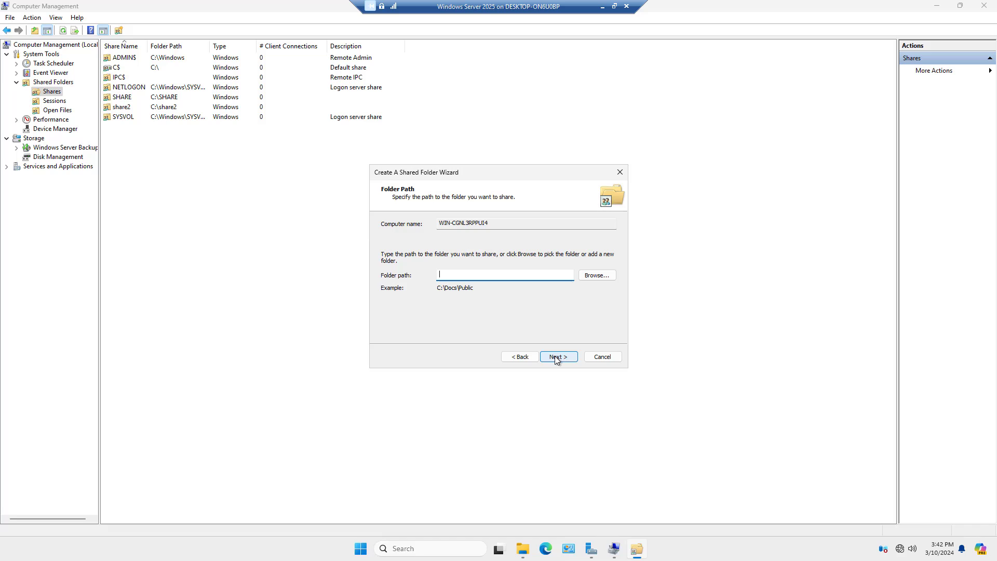
pyautogui.click(591, 276)
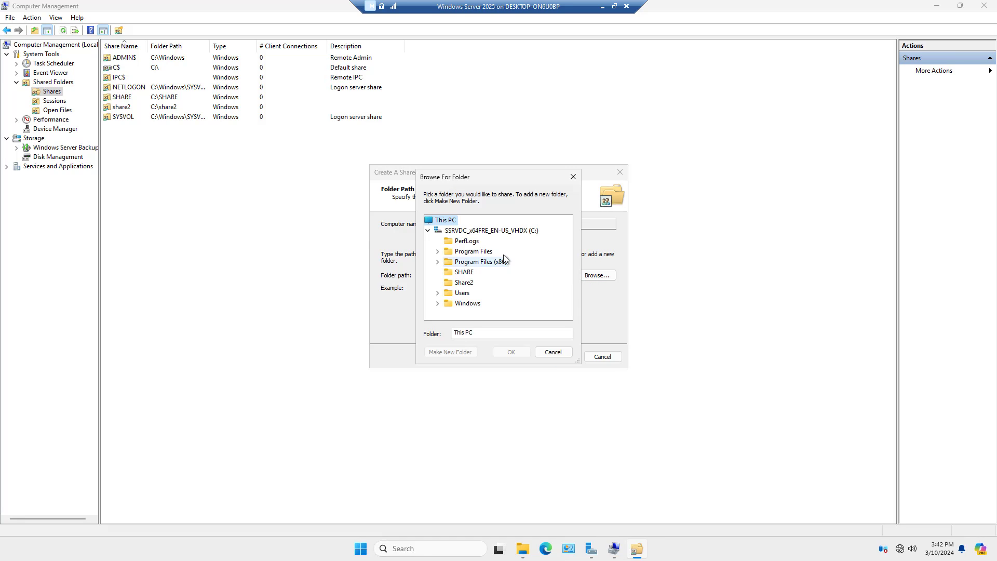
pyautogui.click(507, 230)
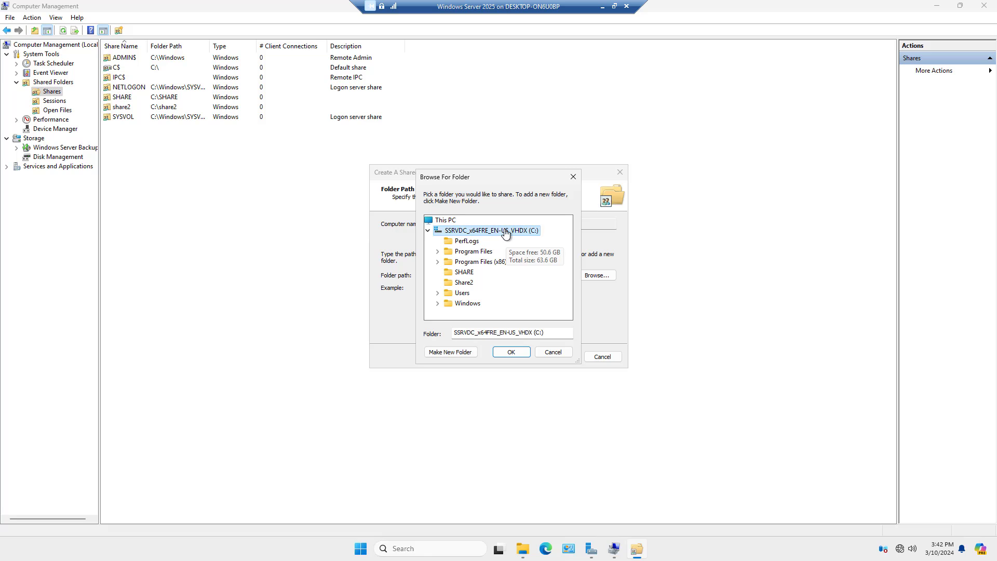
pyautogui.click(443, 351)
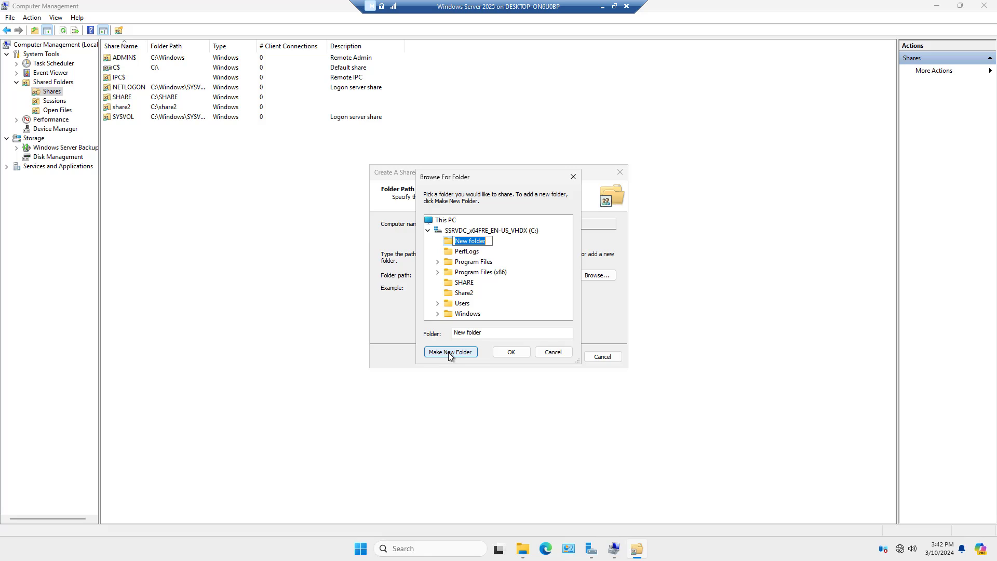
pyautogui.write('Share3')
pyautogui.press('Return')
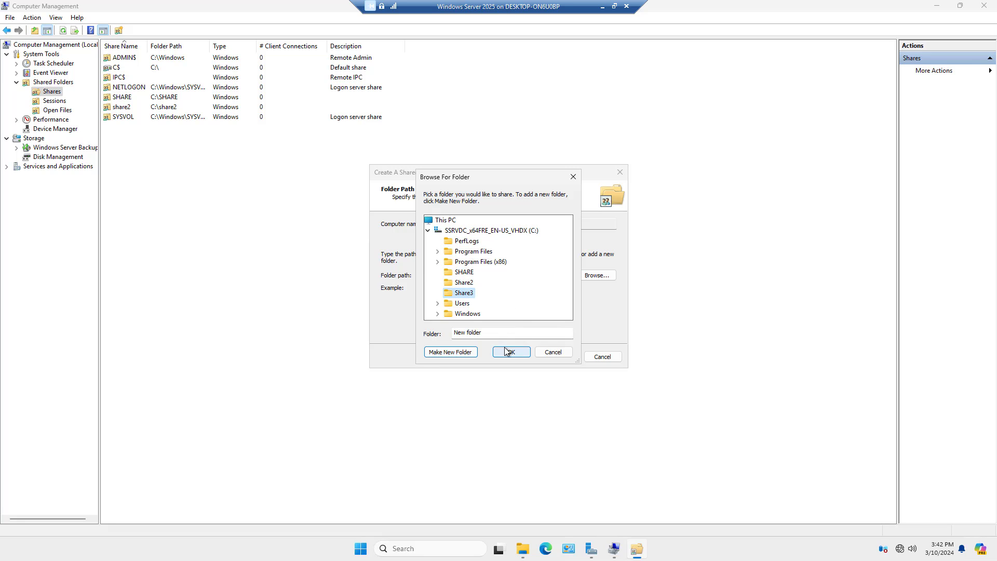
pyautogui.click(506, 352)
pyautogui.click(553, 358)
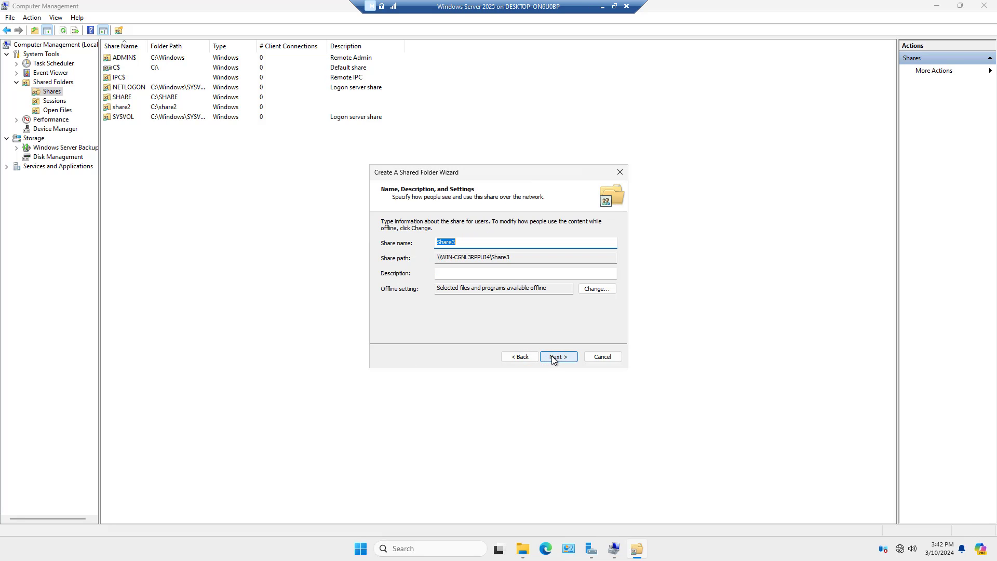
# Share Share3 giving administrators full access and other users read-only, and finish the wizard
pyautogui.click(521, 258)
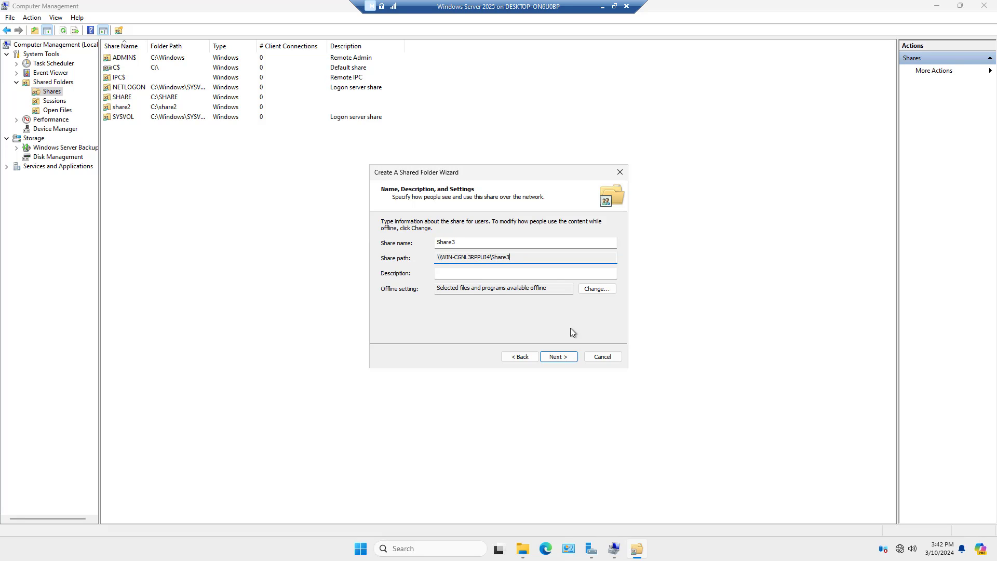
pyautogui.click(556, 357)
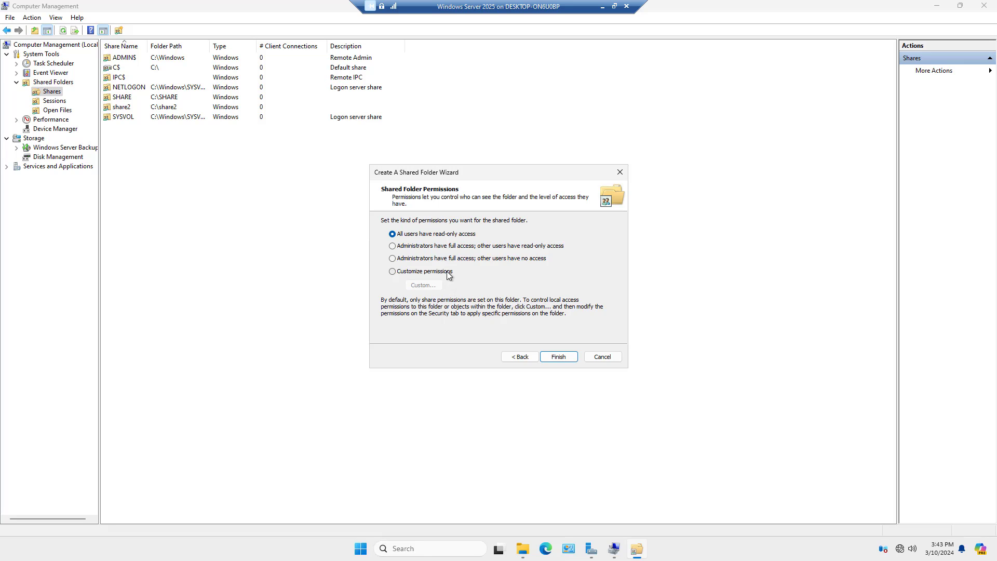
pyautogui.click(426, 247)
pyautogui.click(421, 273)
pyautogui.click(419, 286)
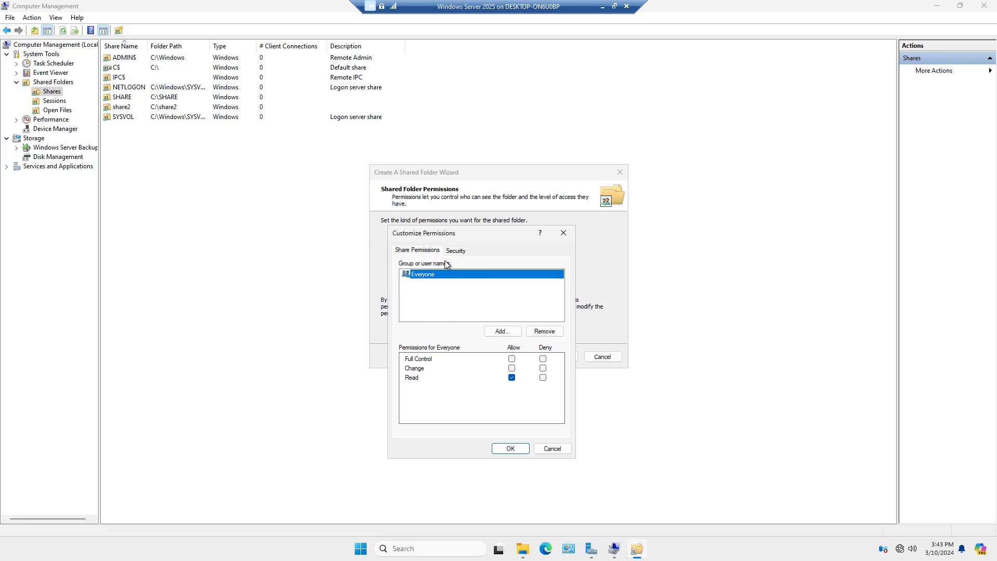
pyautogui.click(565, 235)
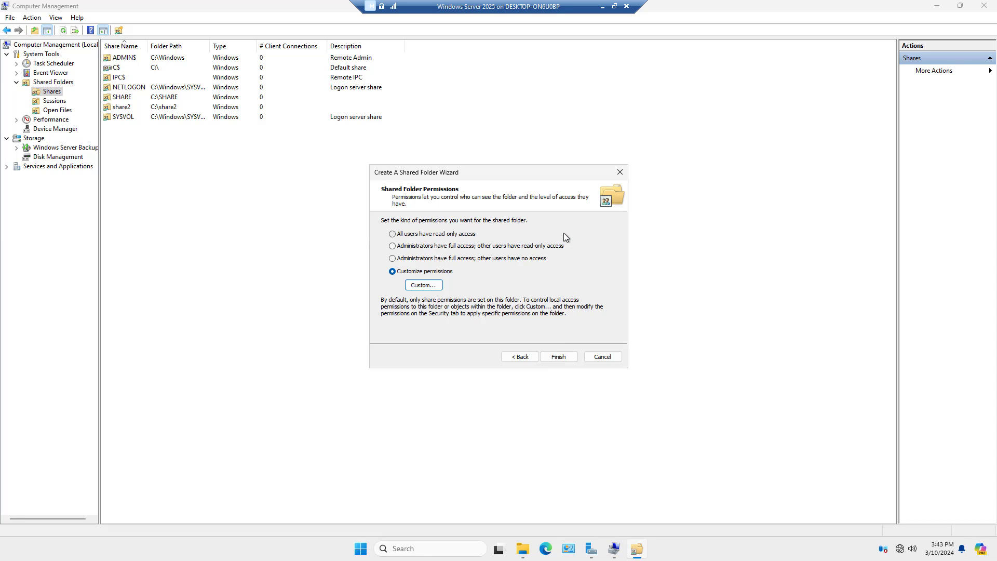
pyautogui.click(463, 247)
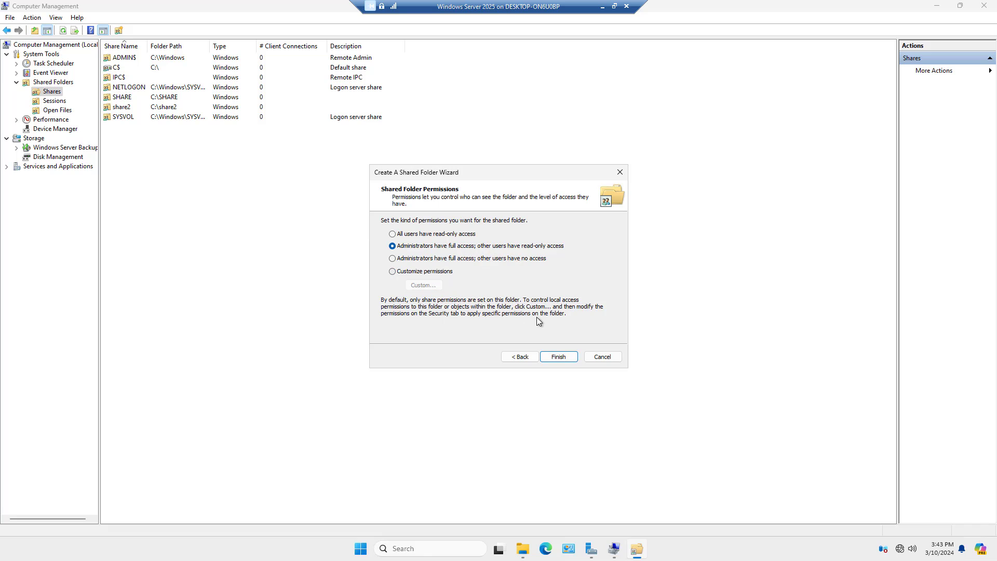
pyautogui.click(560, 358)
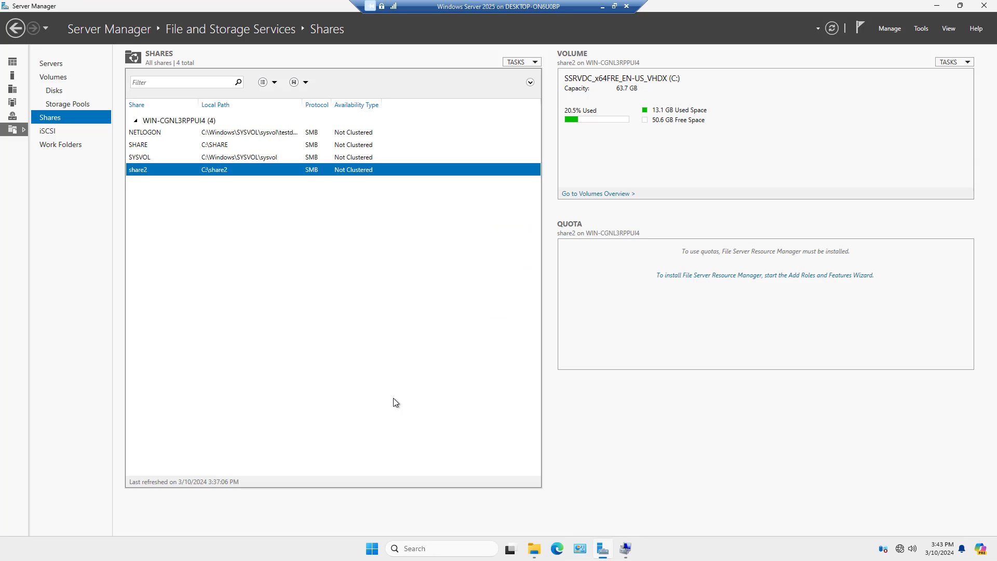
# Refresh Server Manager's shares list to show Share3 and bring back File Explorer
pyautogui.click(148, 183)
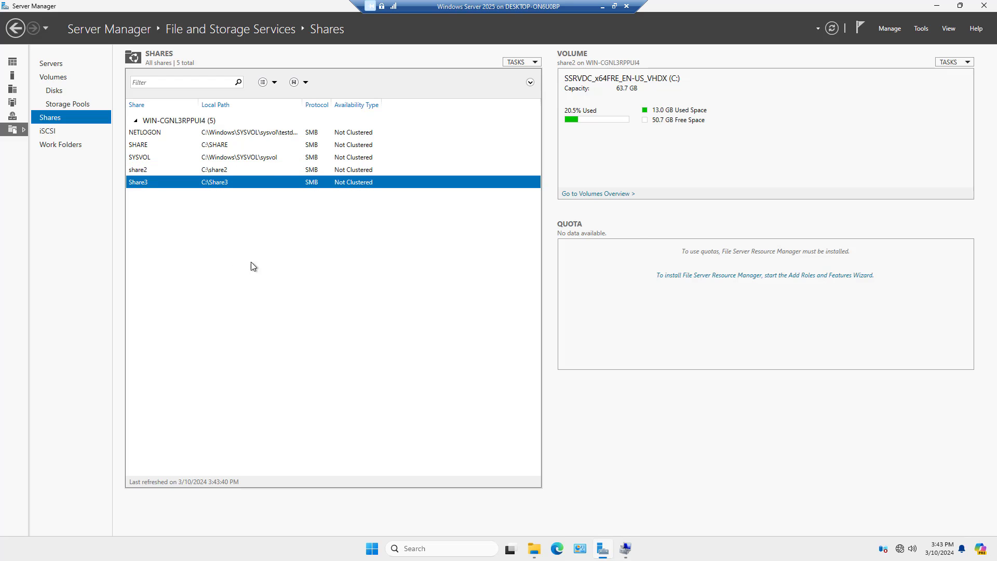
pyautogui.click(535, 549)
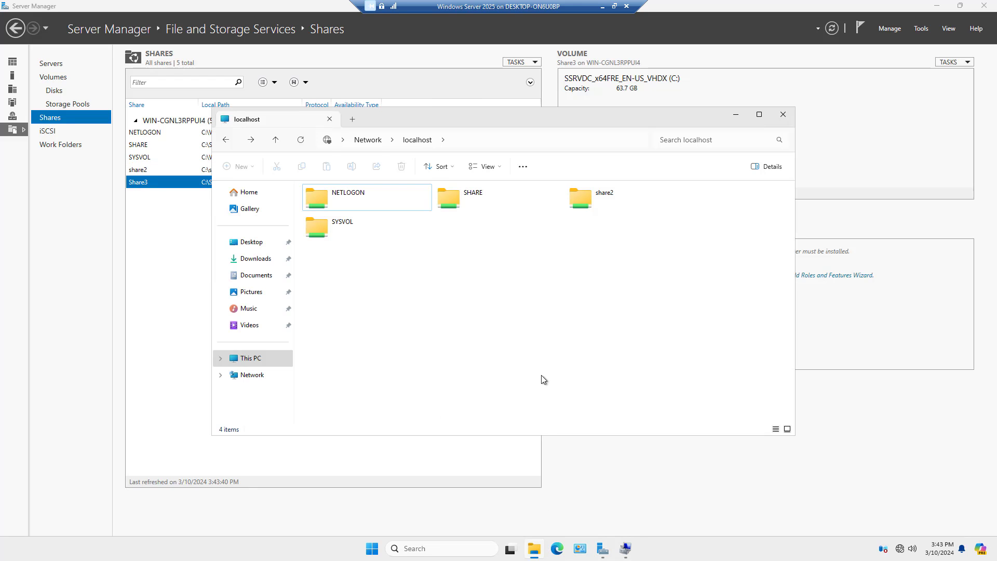